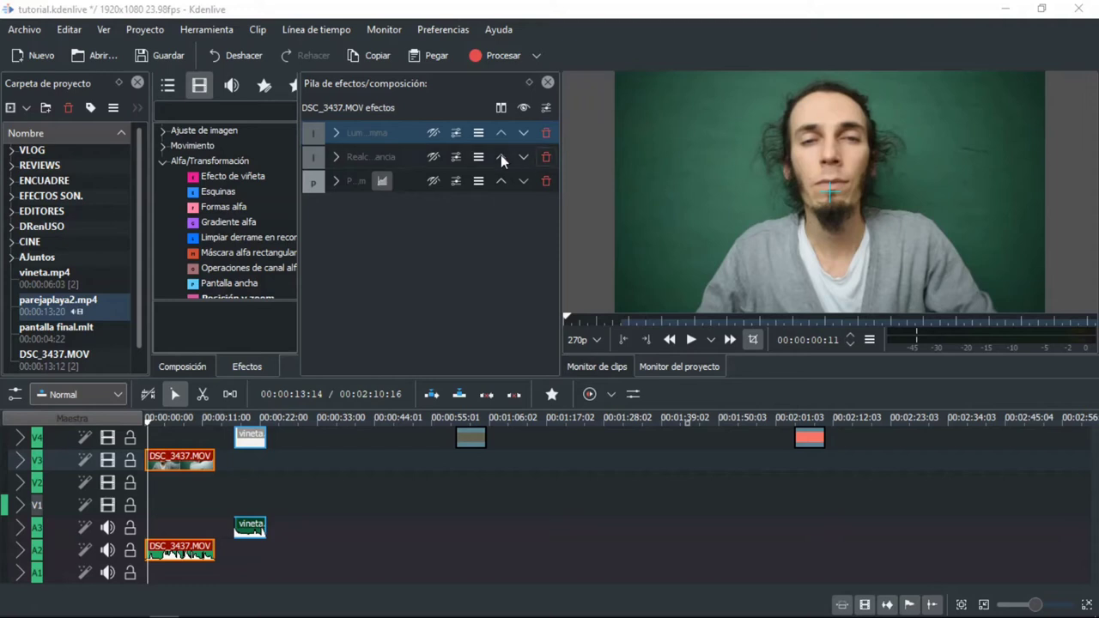
Enable the third effect in DSC_3437.MOV's stack and add the effect "Recorte por croma: Avanzado" to the clip
{"action": "left_click", "coordinate": [435, 181]}
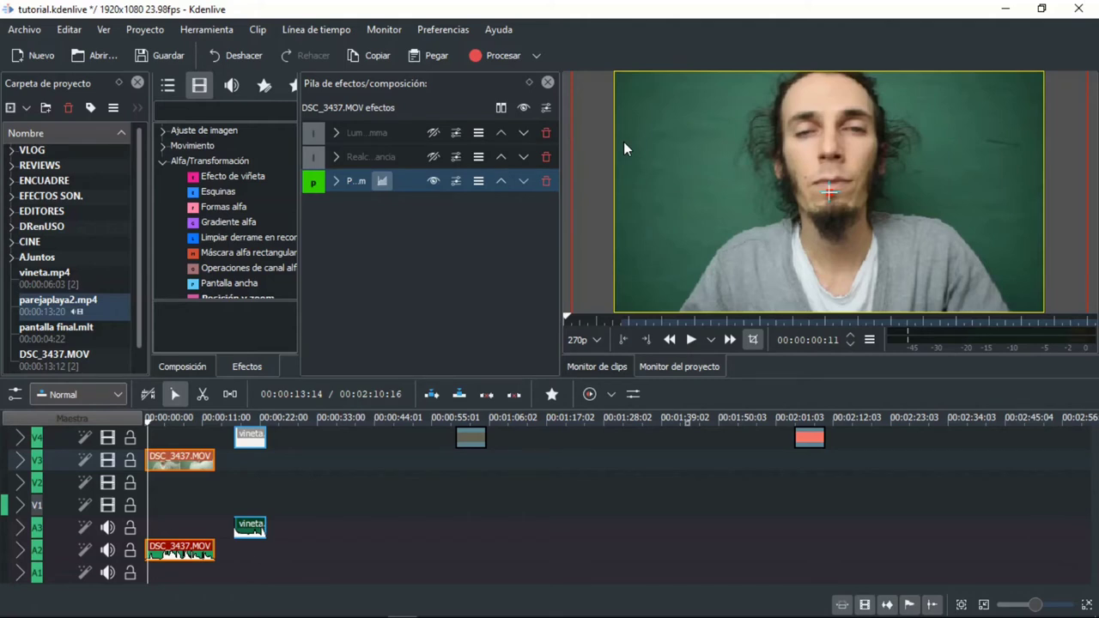
{"action": "left_click", "coordinate": [203, 112]}
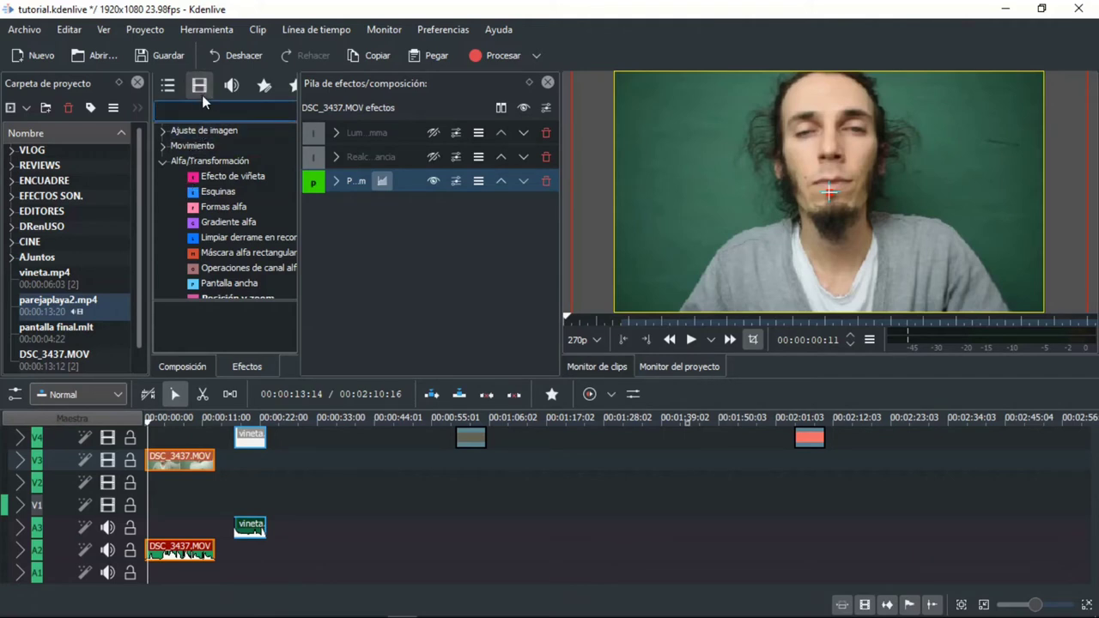
{"action": "type", "text": "crom"}
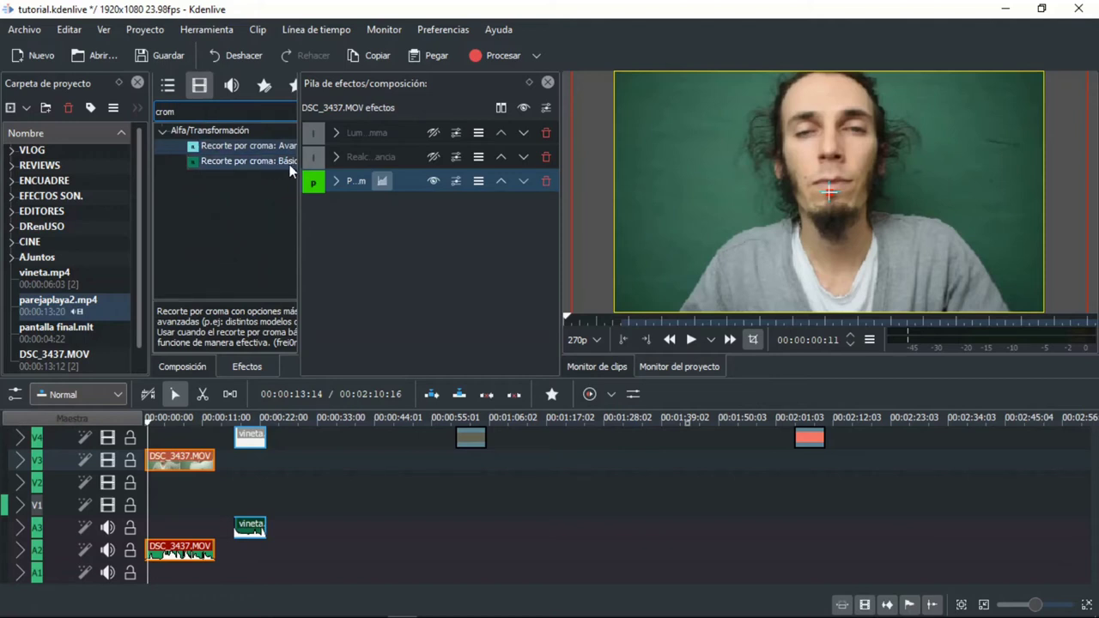
{"action": "left_click_drag", "start_coordinate": [300, 167], "coordinate": [345, 170]}
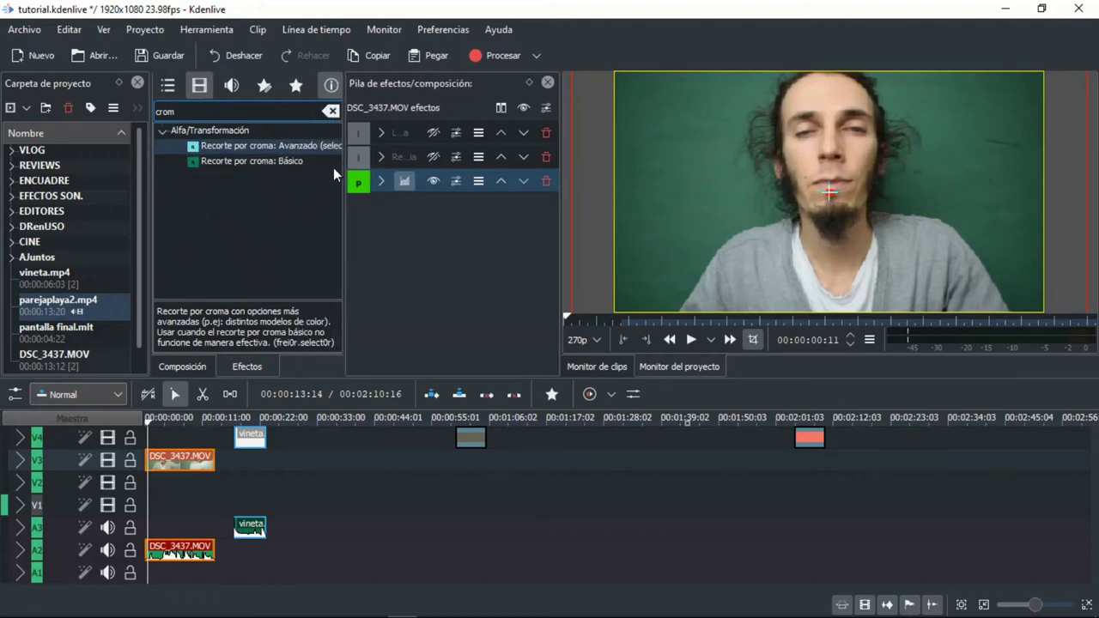
{"action": "double_click", "coordinate": [285, 147]}
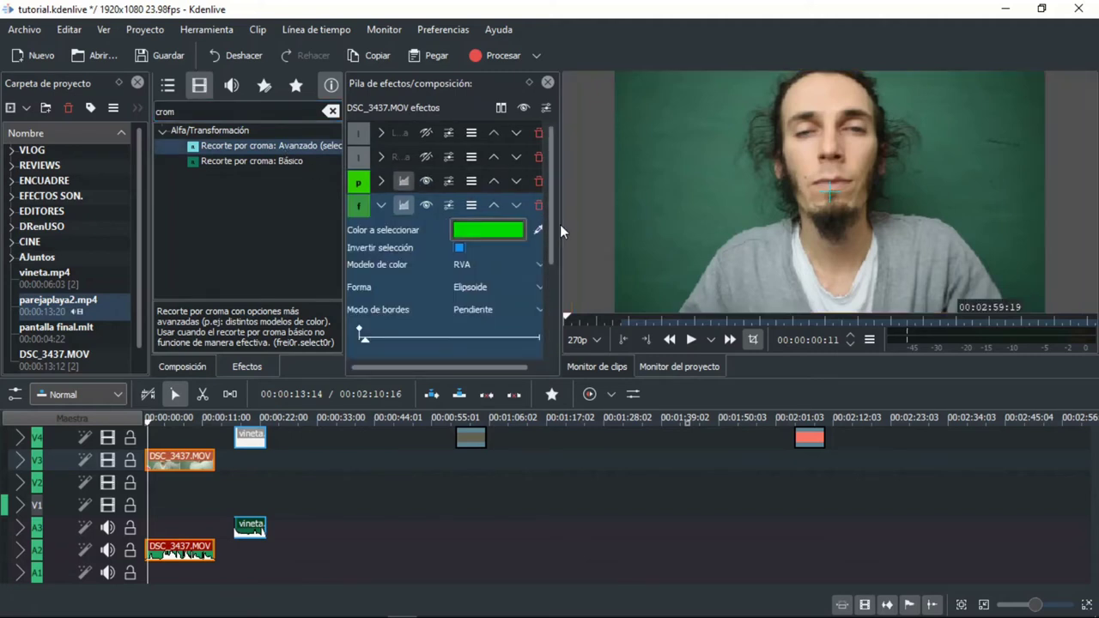
Sample the green backdrop beside the man's head in the monitor as the chroma effect's "Color a seleccionar"
{"action": "left_click_drag", "start_coordinate": [559, 228], "coordinate": [591, 227]}
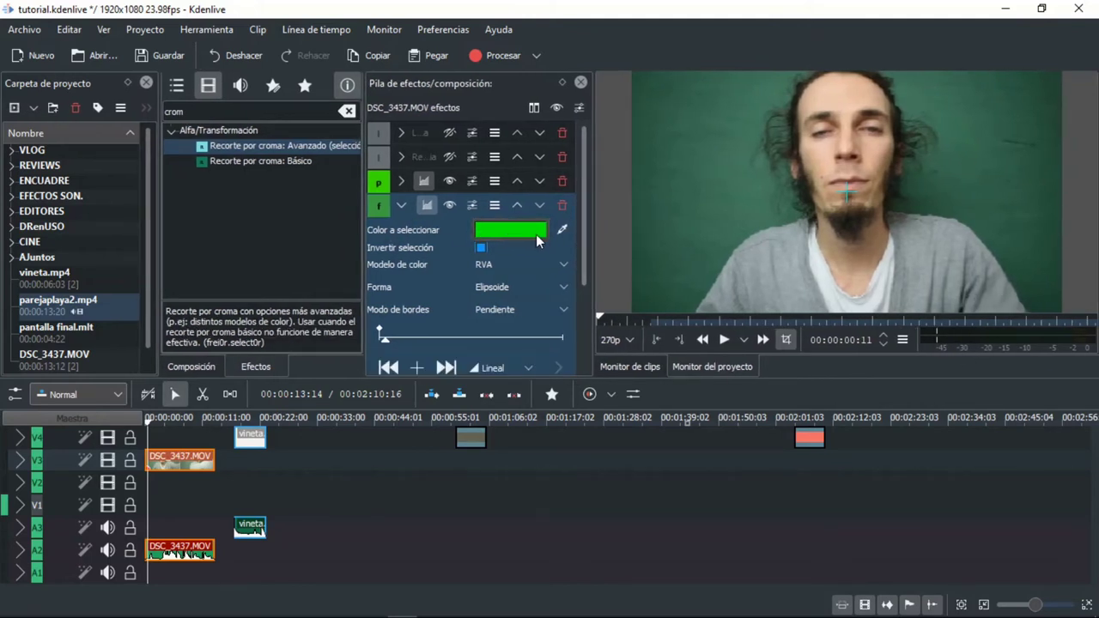
{"action": "left_click", "coordinate": [563, 229]}
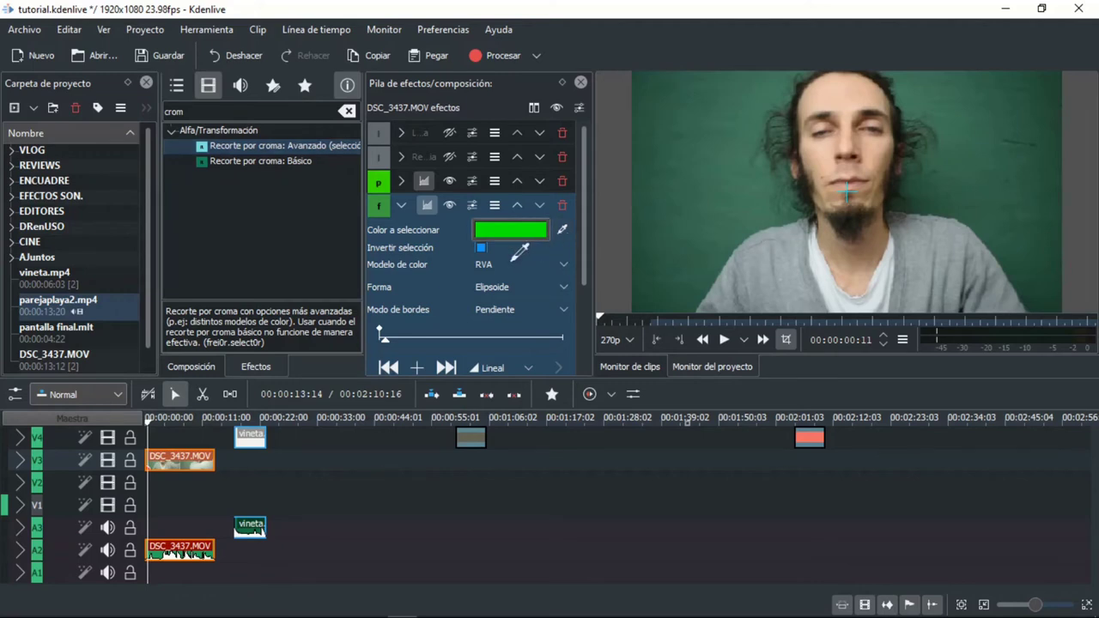
{"action": "left_click", "coordinate": [760, 182]}
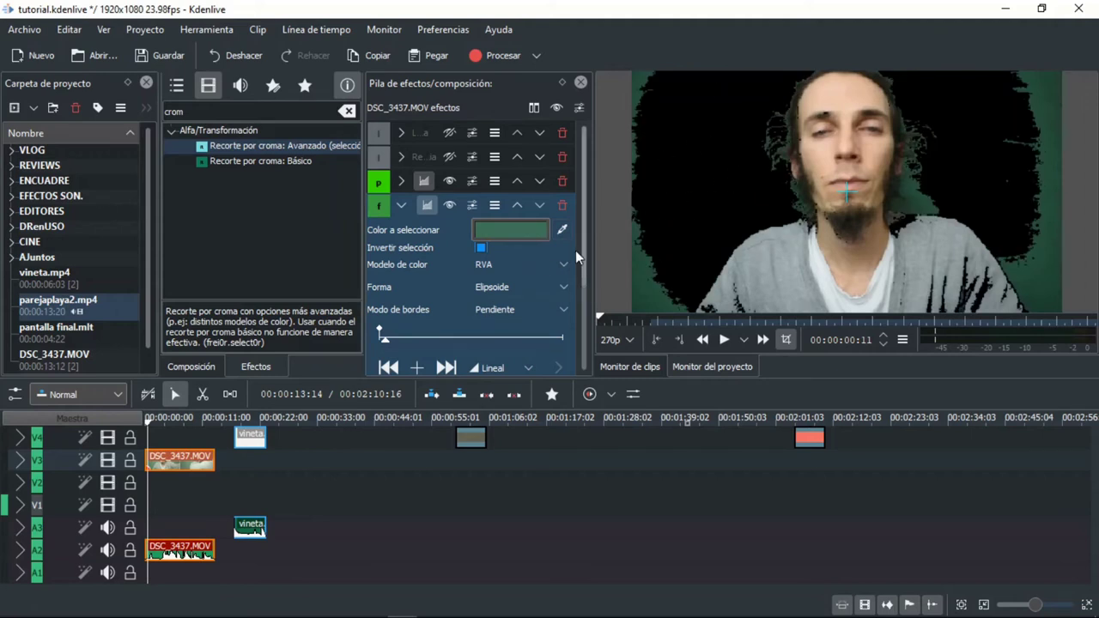
Set the chroma effect's red variation to 211, green variation to 291, blue variation to 441 and Suavizar to 141
{"action": "left_click_drag", "start_coordinate": [582, 251], "coordinate": [577, 319]}
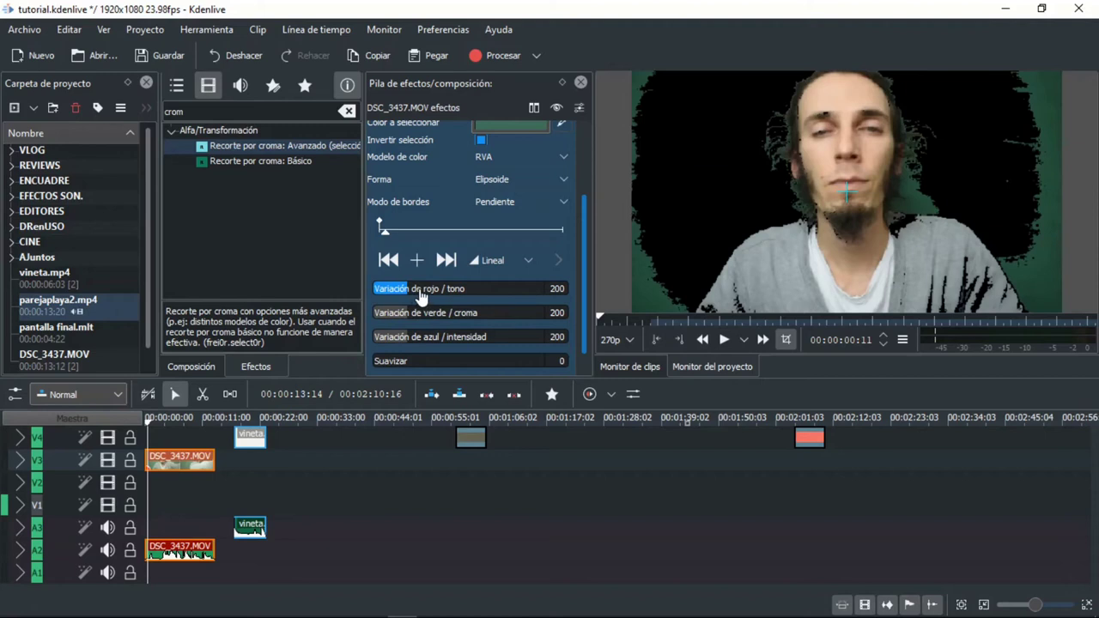
{"action": "left_click_drag", "start_coordinate": [420, 295], "coordinate": [464, 341]}
{"action": "left_click_drag", "start_coordinate": [429, 314], "coordinate": [438, 340]}
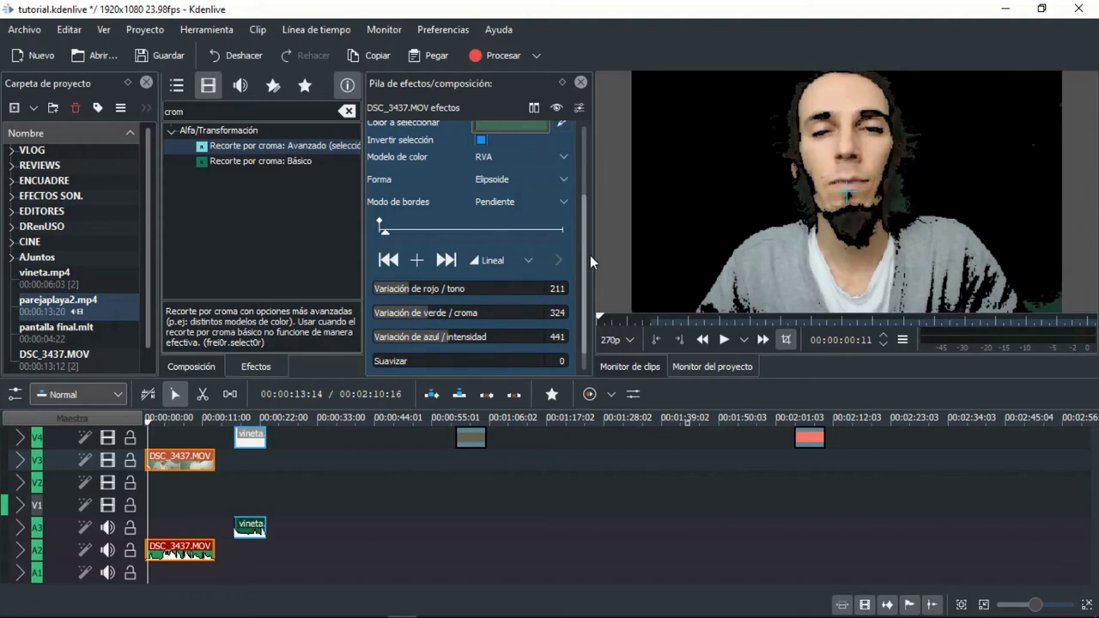
{"action": "scroll", "coordinate": [583, 284], "scroll_direction": "up", "scroll_amount": 1}
{"action": "scroll", "coordinate": [583, 284], "scroll_direction": "down", "scroll_amount": 2}
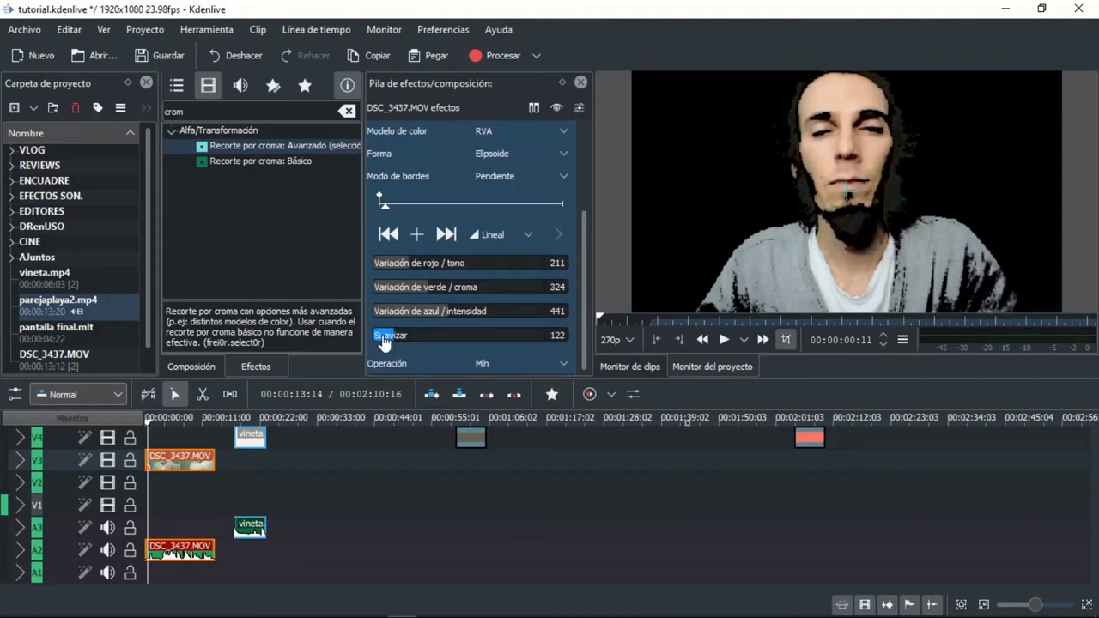
{"action": "left_click_drag", "start_coordinate": [443, 334], "coordinate": [421, 289]}
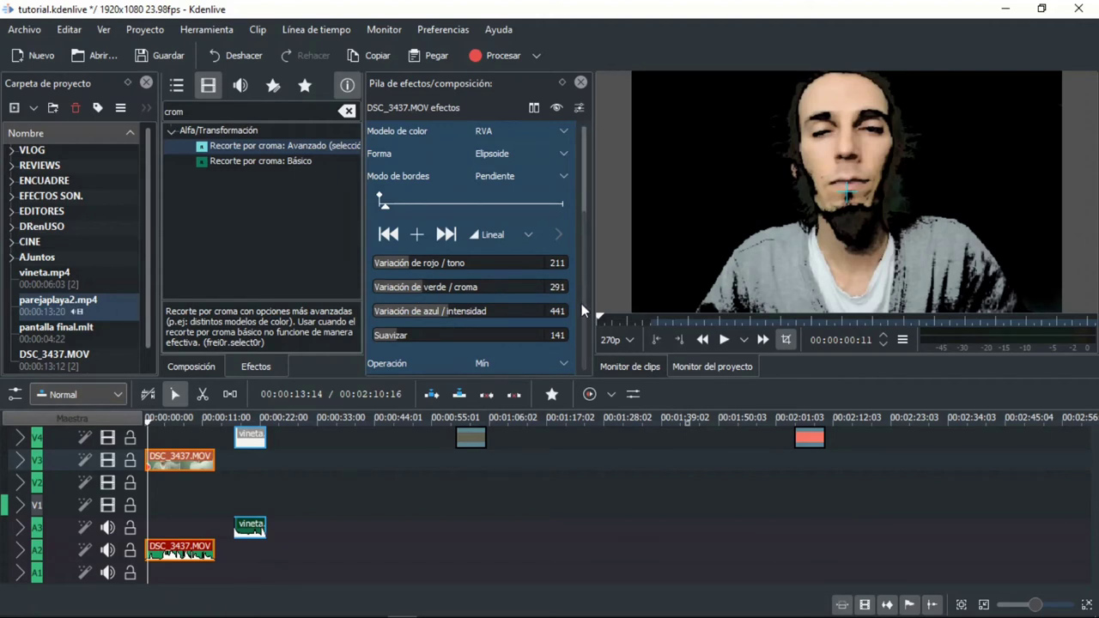
Set the chroma effect's "Modelo de color" to ABI
{"action": "left_click", "coordinate": [559, 363]}
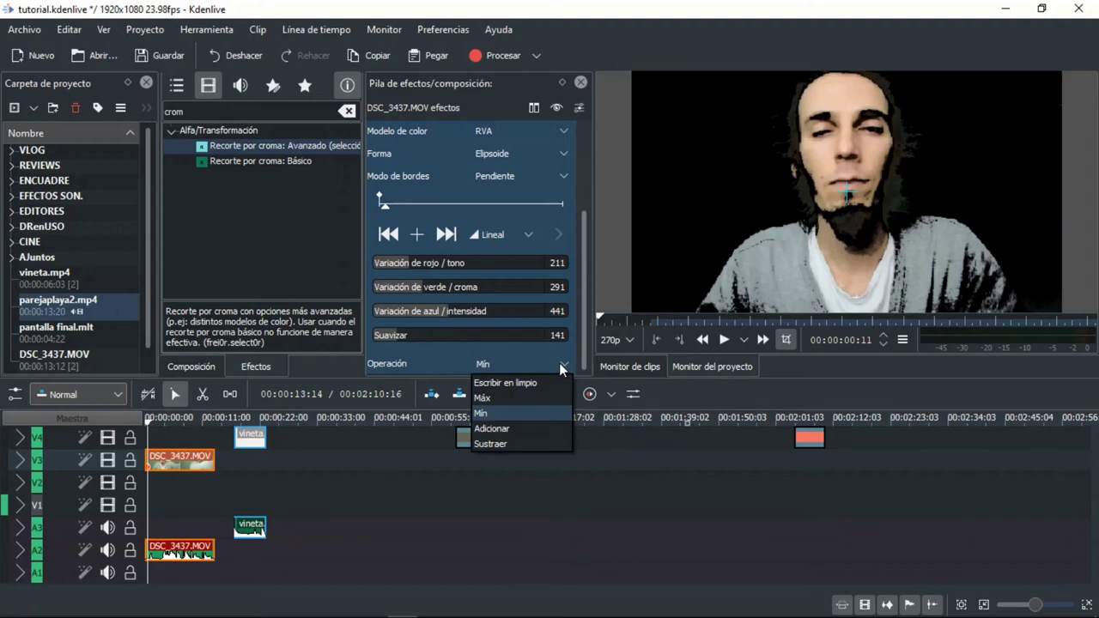
{"action": "left_click", "coordinate": [559, 363]}
{"action": "scroll", "coordinate": [587, 272], "scroll_direction": "up", "scroll_amount": 2}
{"action": "scroll", "coordinate": [587, 272], "scroll_direction": "up", "scroll_amount": 2}
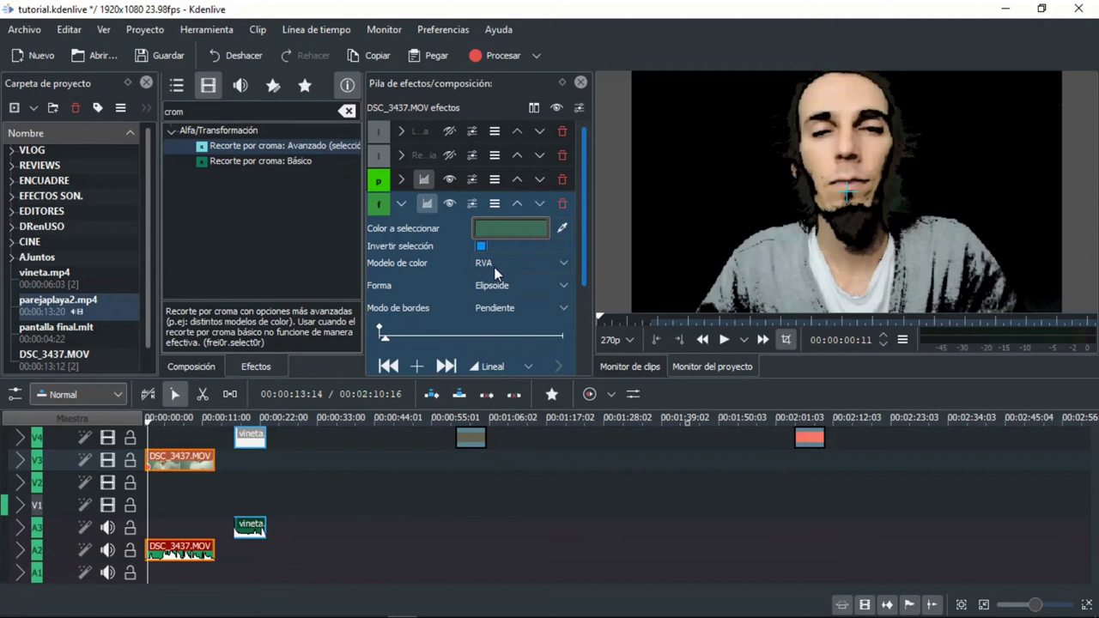
{"action": "left_click", "coordinate": [564, 268]}
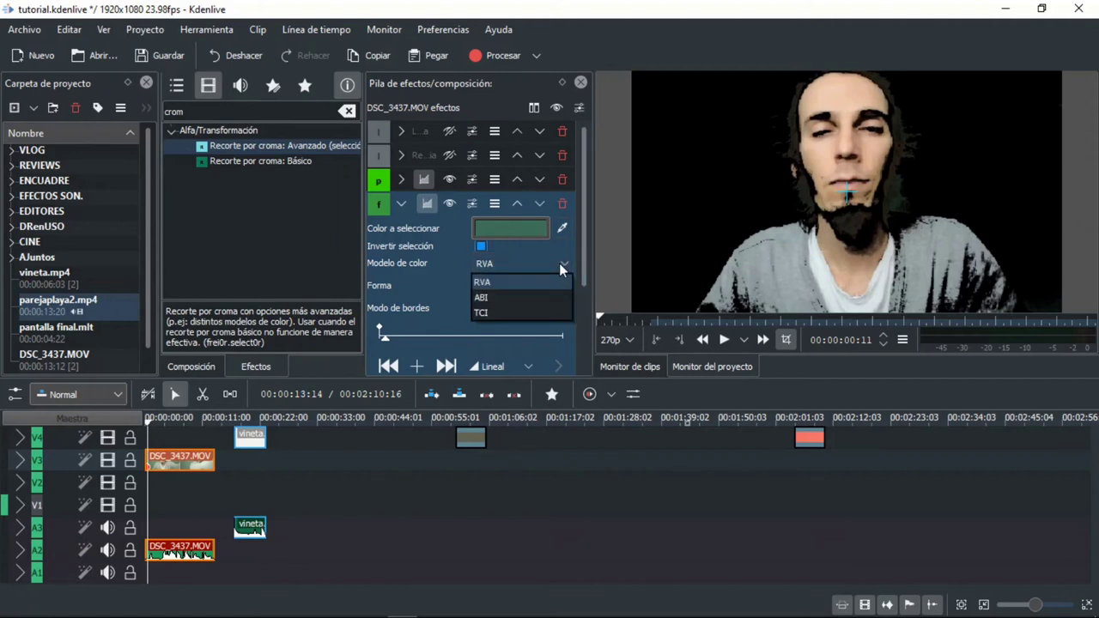
{"action": "left_click", "coordinate": [515, 297]}
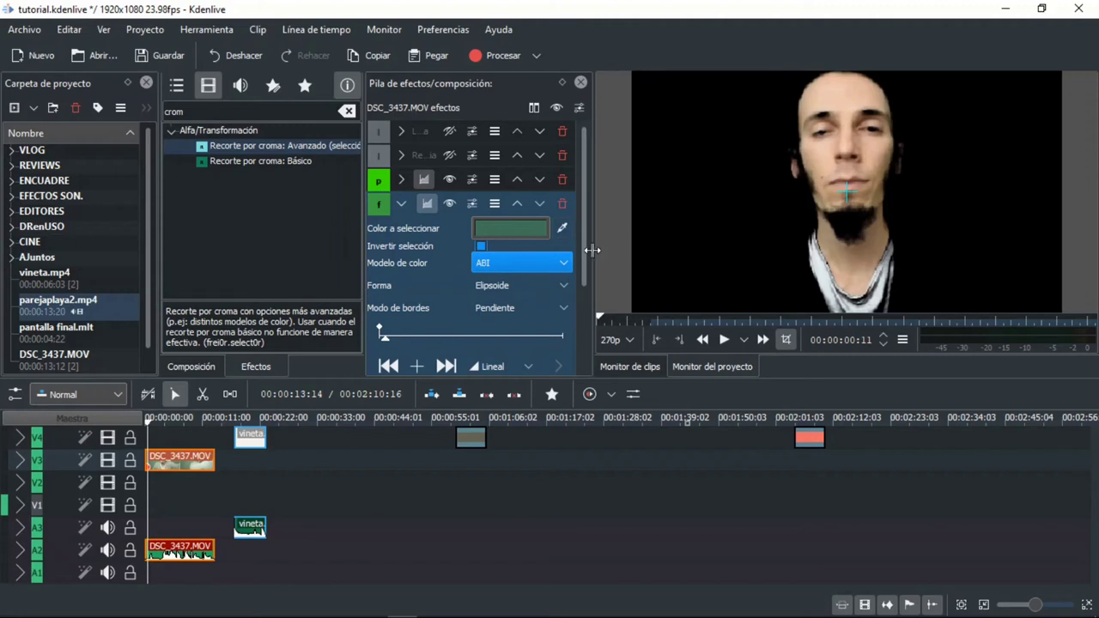
Set the chroma effect's green variation to 244 and blue variation to 211
{"action": "left_click_drag", "start_coordinate": [585, 270], "coordinate": [586, 306]}
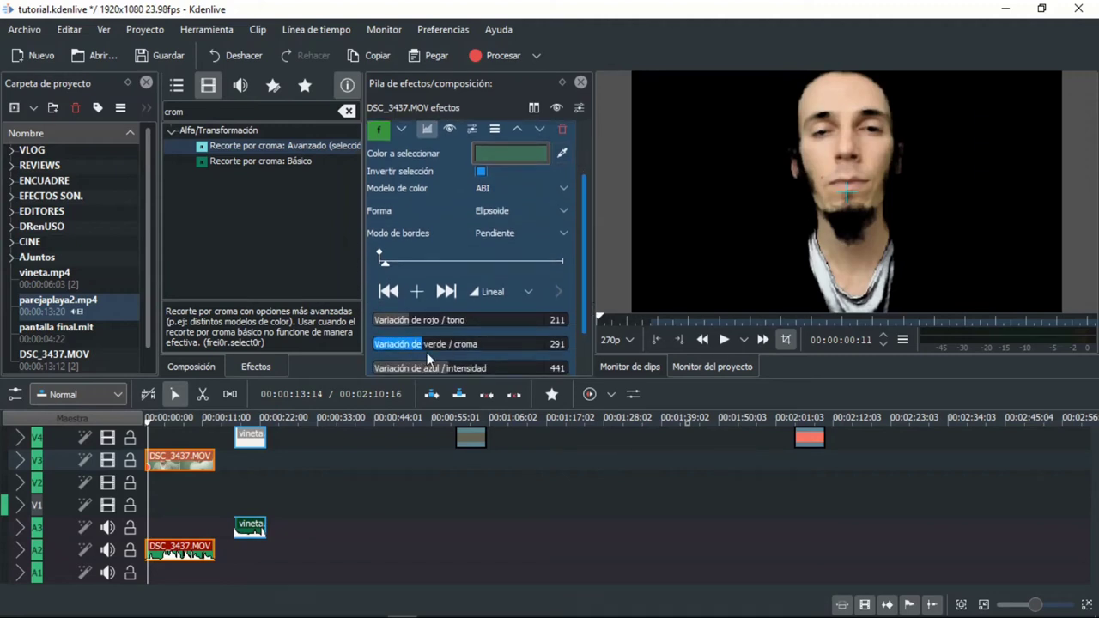
{"action": "left_click_drag", "start_coordinate": [441, 370], "coordinate": [407, 355]}
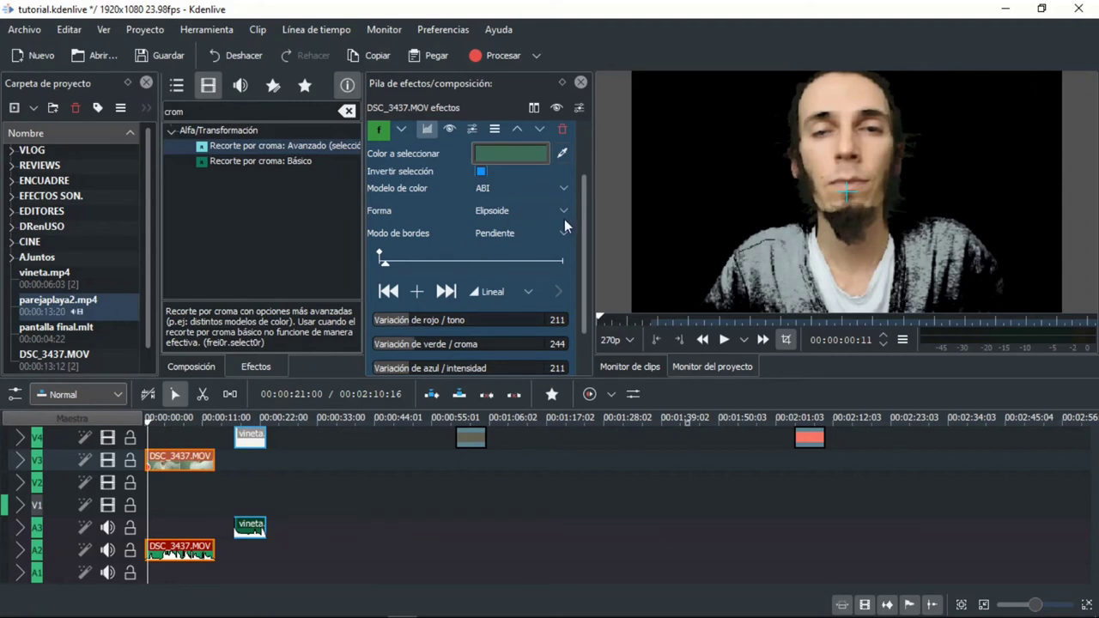
{"action": "scroll", "coordinate": [583, 269], "scroll_direction": "down", "scroll_amount": 1}
{"action": "scroll", "coordinate": [585, 248], "scroll_direction": "up", "scroll_amount": 1}
{"action": "scroll", "coordinate": [586, 248], "scroll_direction": "down", "scroll_amount": 1}
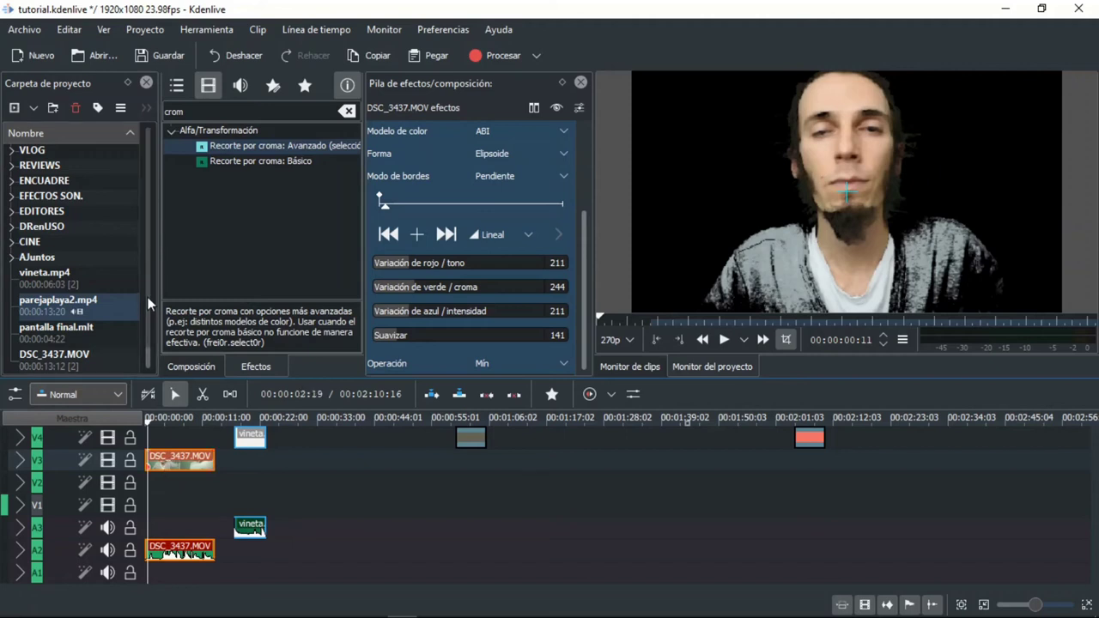
Place parejaplaya2.mp4 from the project bin at the start of track V1, beneath DSC_3437.MOV
{"action": "scroll", "coordinate": [148, 323], "scroll_direction": "down", "scroll_amount": 1}
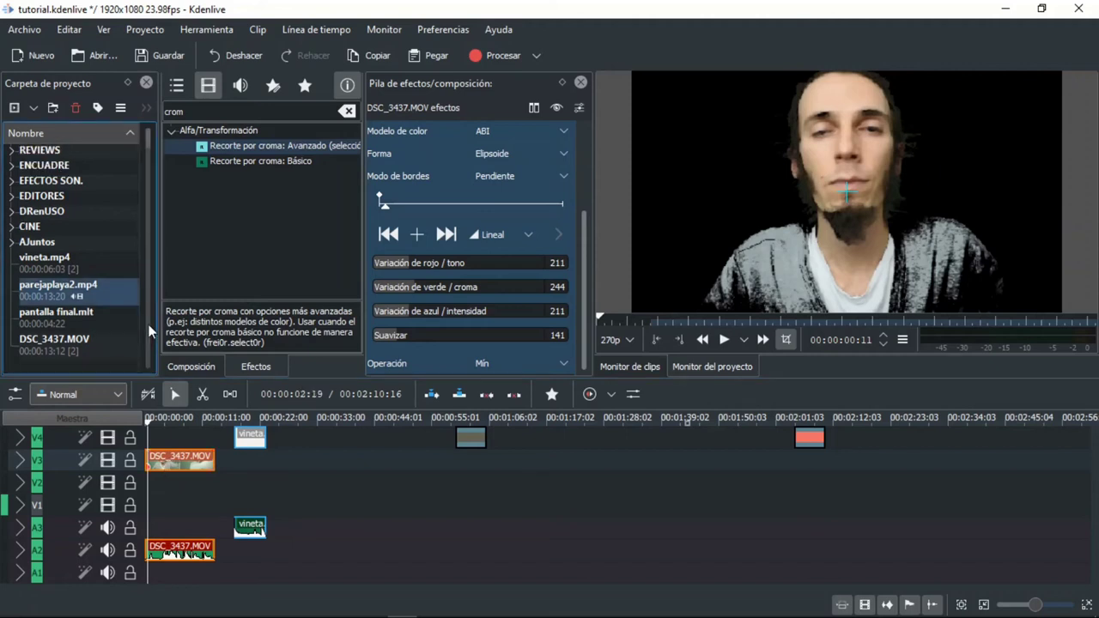
{"action": "left_click", "coordinate": [49, 298]}
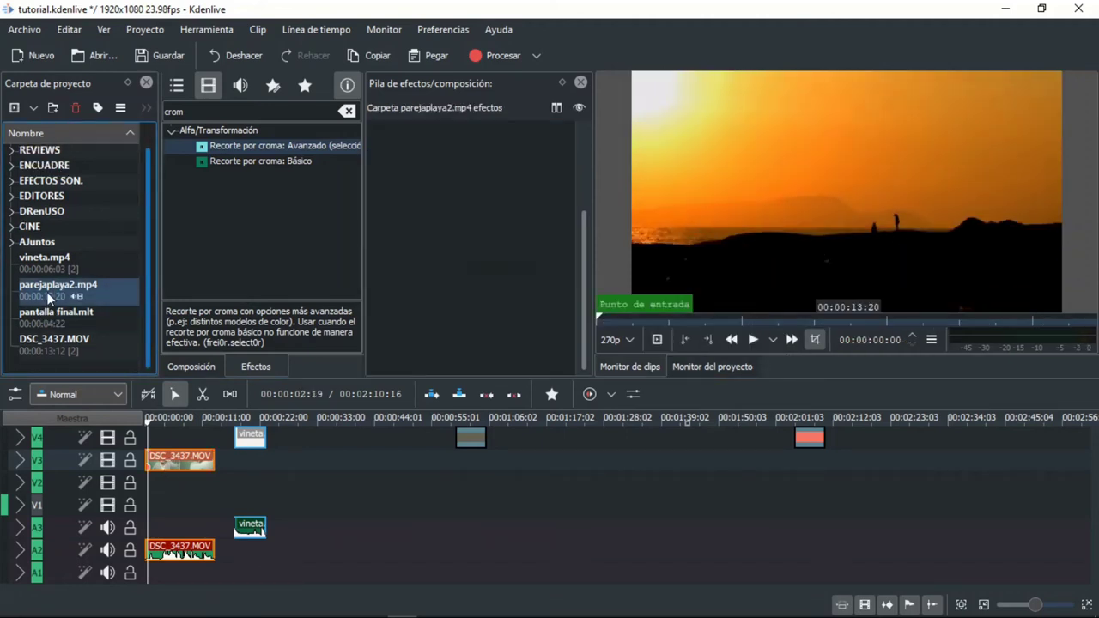
{"action": "left_click_drag", "start_coordinate": [52, 293], "coordinate": [168, 488]}
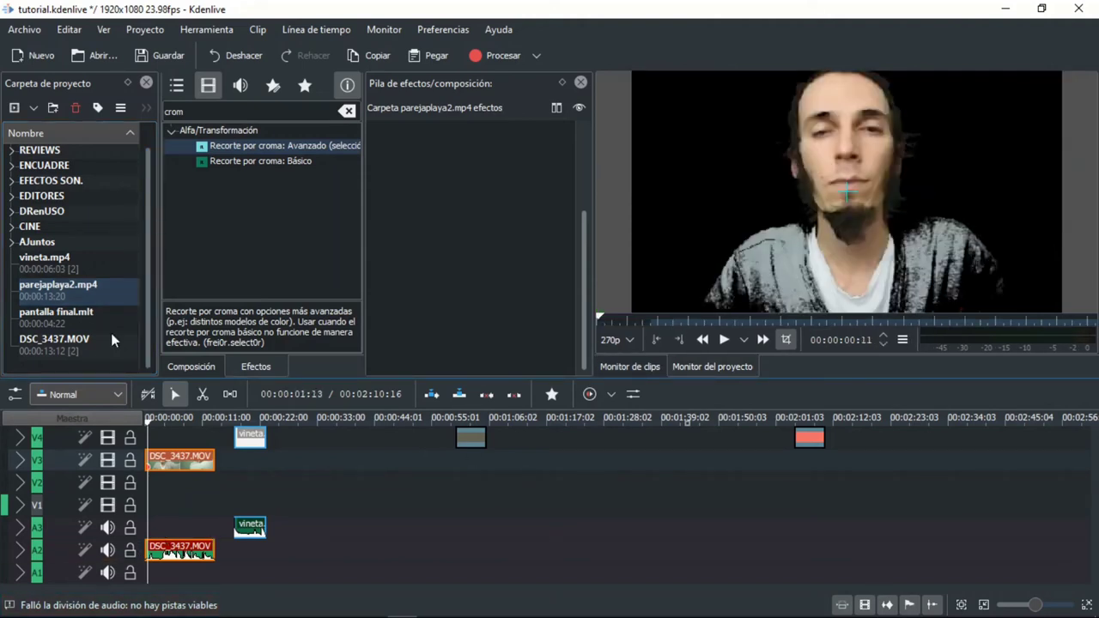
{"action": "left_click_drag", "start_coordinate": [130, 441], "coordinate": [152, 496]}
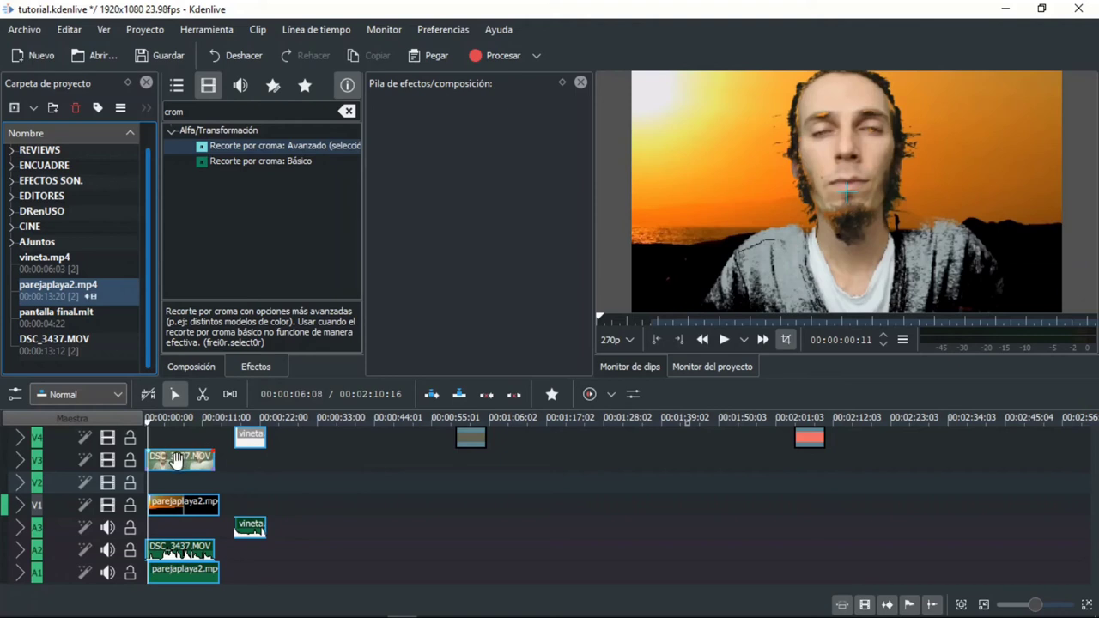
Set red variation to 108, green variation to 85 and blue variation to 484 in DSC_3437.MOV's chroma effect
{"action": "left_click", "coordinate": [175, 464]}
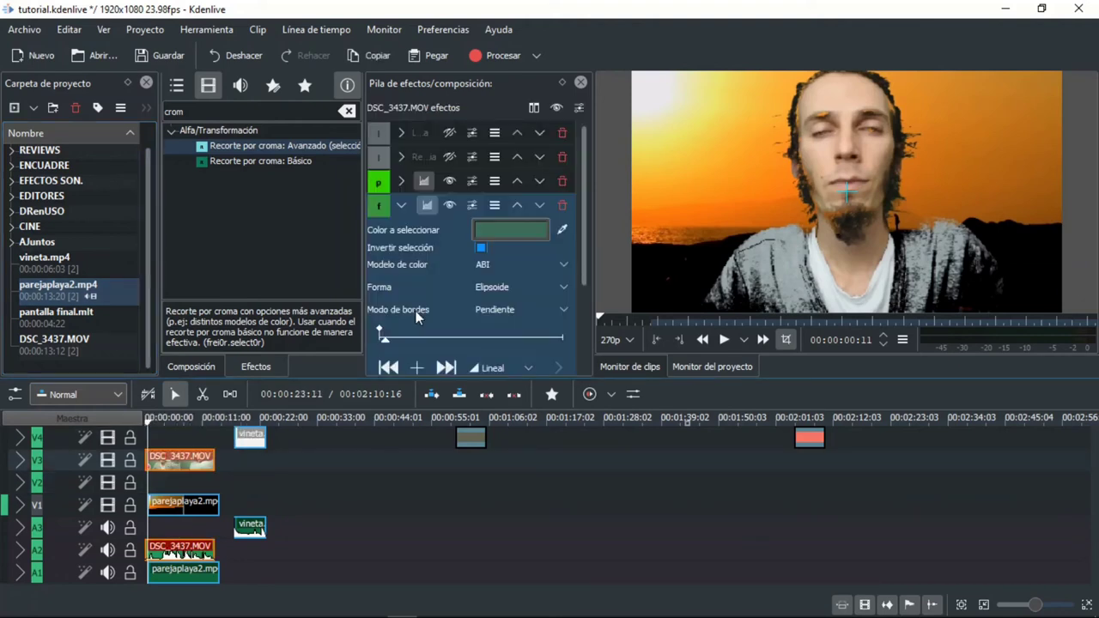
{"action": "left_click_drag", "start_coordinate": [585, 228], "coordinate": [583, 288]}
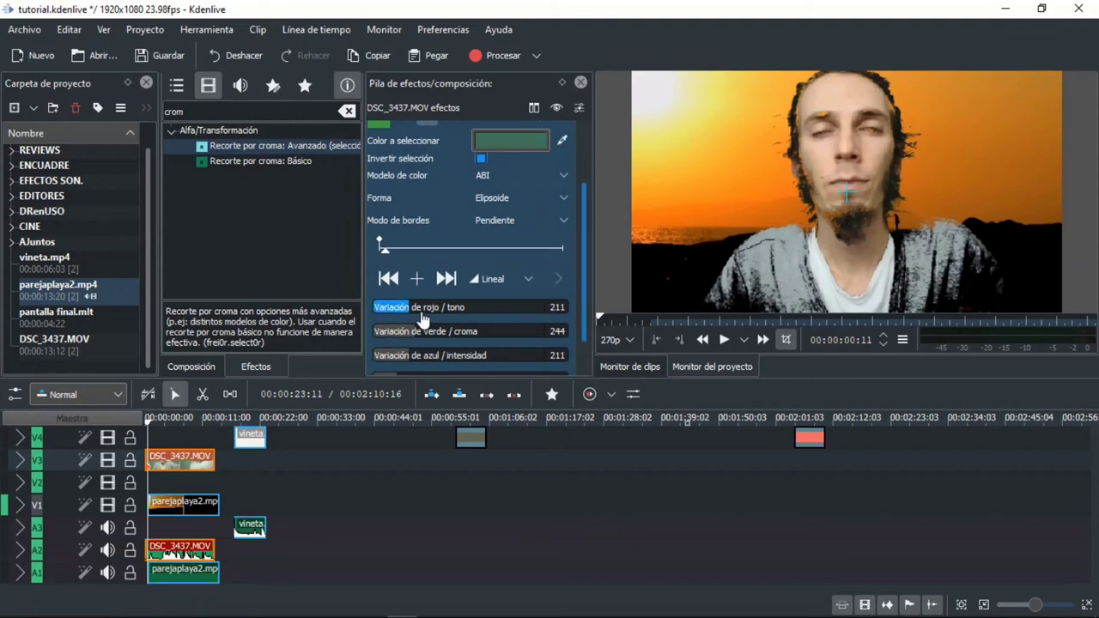
{"action": "left_click", "coordinate": [420, 311]}
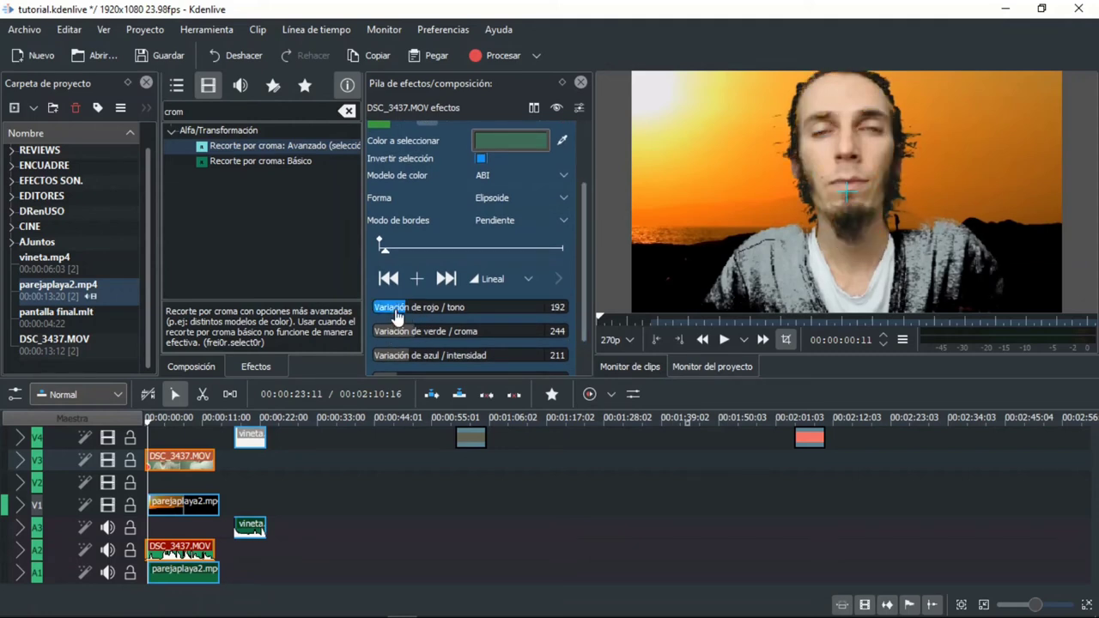
{"action": "left_click", "coordinate": [396, 315]}
{"action": "left_click", "coordinate": [392, 314]}
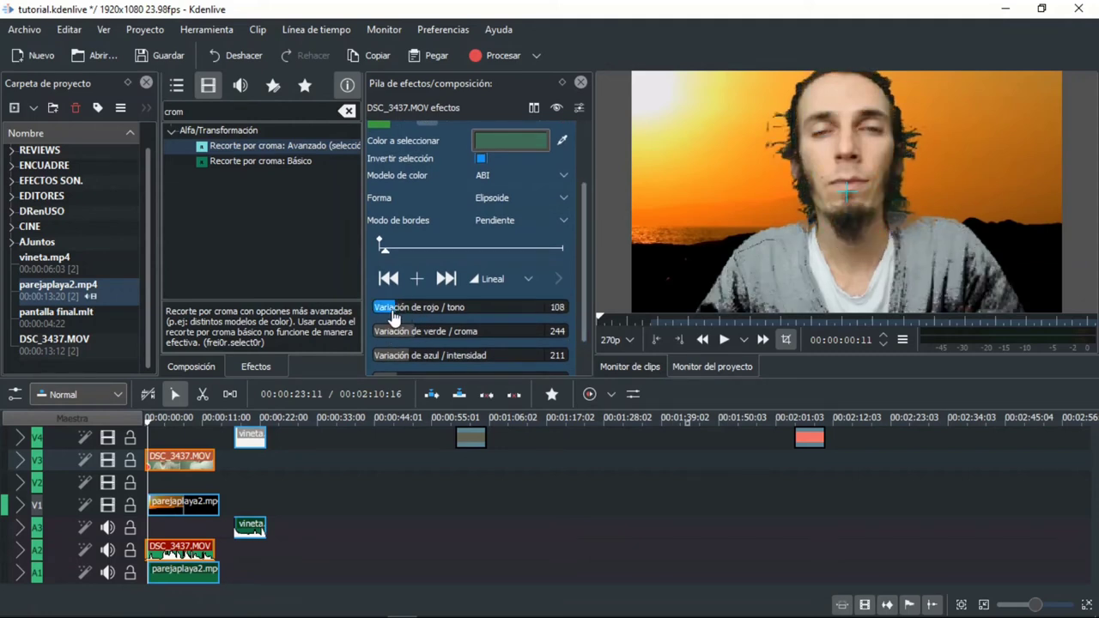
{"action": "left_click", "coordinate": [414, 333]}
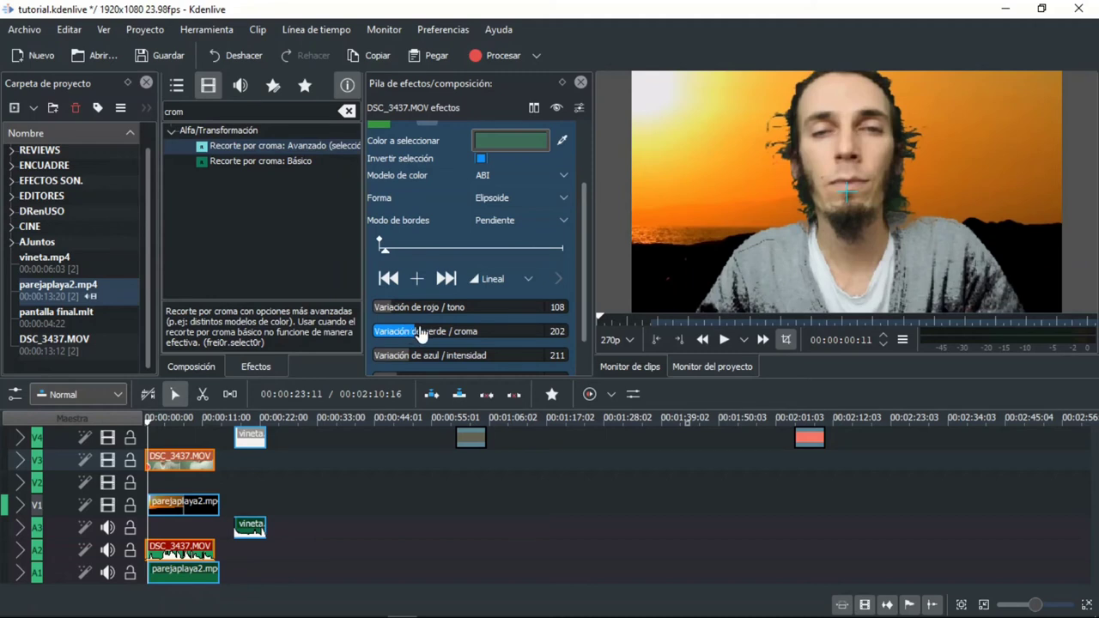
{"action": "left_click_drag", "start_coordinate": [421, 333], "coordinate": [458, 360]}
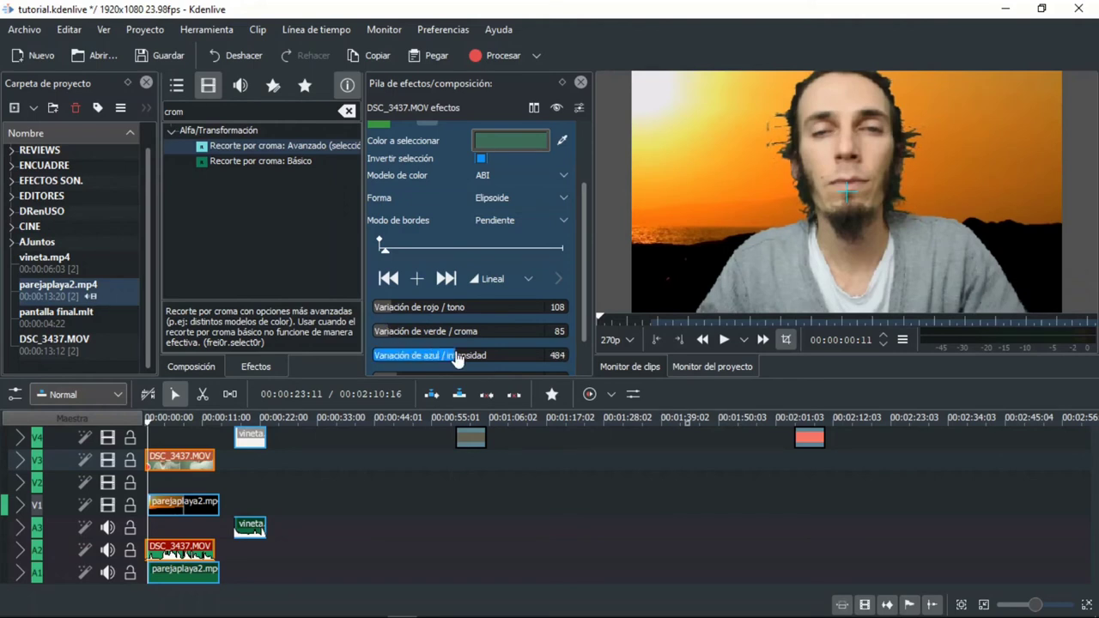
Refine the chroma cutout by setting green variation to 56, red variation to 160 and Suavizar to 117
{"action": "left_click", "coordinate": [384, 339]}
{"action": "mouse_move", "coordinate": [384, 340]}
{"action": "left_mouse_down"}
{"action": "mouse_move", "coordinate": [395, 337]}
{"action": "mouse_move", "coordinate": [384, 340]}
{"action": "left_mouse_up"}
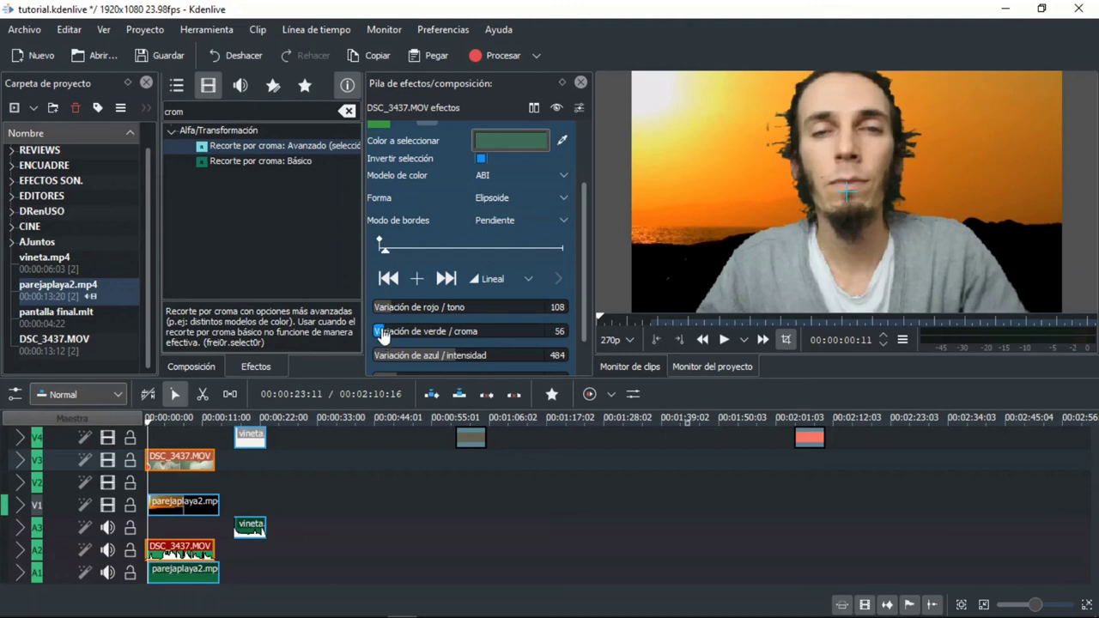
{"action": "left_click_drag", "start_coordinate": [385, 307], "coordinate": [429, 311]}
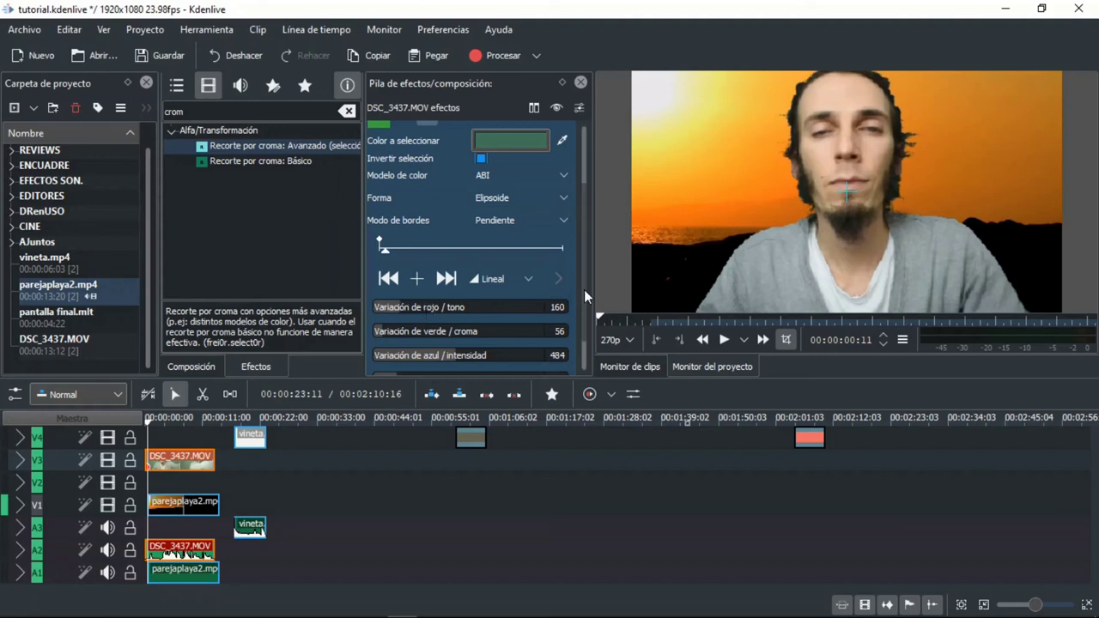
{"action": "scroll", "coordinate": [584, 289], "scroll_direction": "down", "scroll_amount": 2}
{"action": "left_click", "coordinate": [383, 337]}
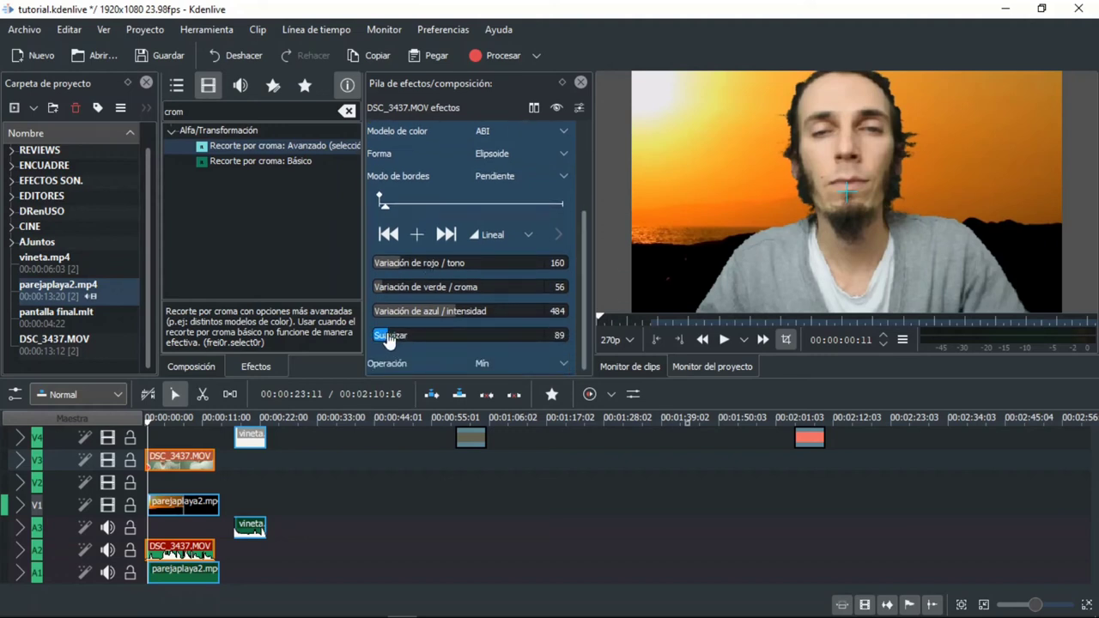
{"action": "left_click_drag", "start_coordinate": [384, 337], "coordinate": [396, 338]}
Set the chroma effect's "Modo de bordes" to Normal and its green variation to 108
{"action": "left_click_drag", "start_coordinate": [581, 281], "coordinate": [582, 204]}
{"action": "left_click", "coordinate": [531, 292]}
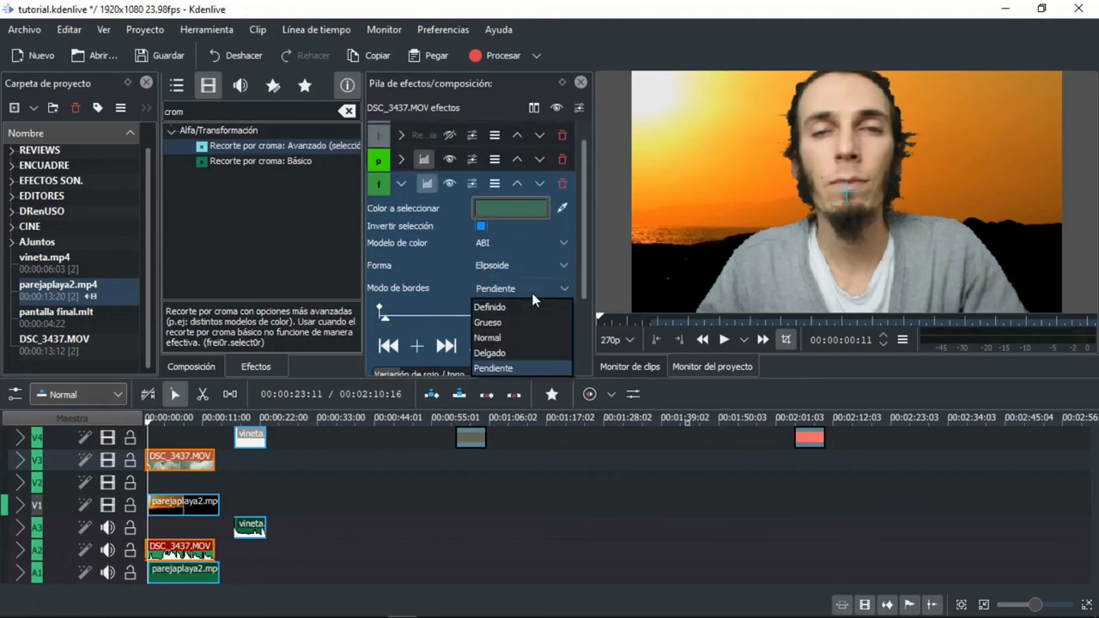
{"action": "left_click", "coordinate": [506, 338]}
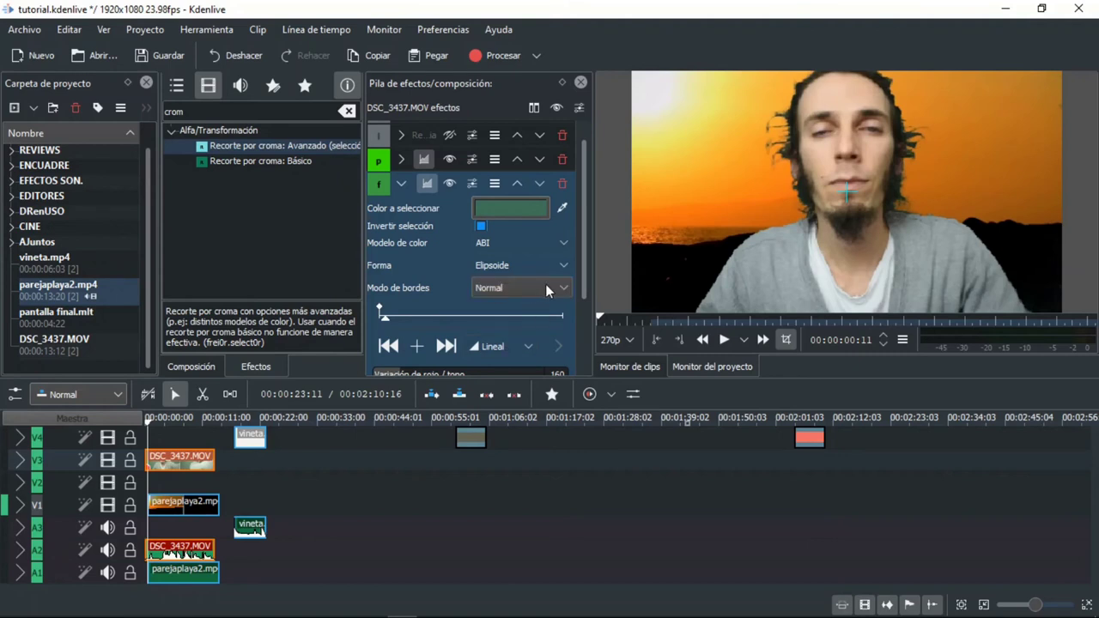
{"action": "left_click_drag", "start_coordinate": [583, 285], "coordinate": [578, 339]}
{"action": "left_click_drag", "start_coordinate": [381, 316], "coordinate": [395, 319]}
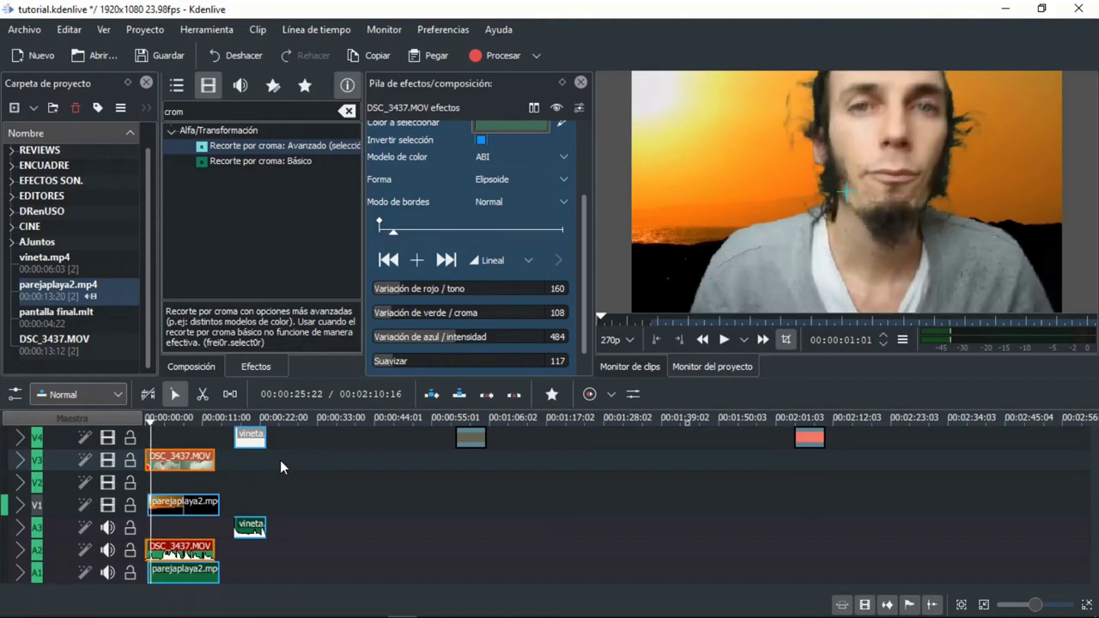
Set the project monitor's preview resolution to 720p and play the composite for a few seconds to check the key in motion
{"action": "left_click", "coordinate": [630, 338]}
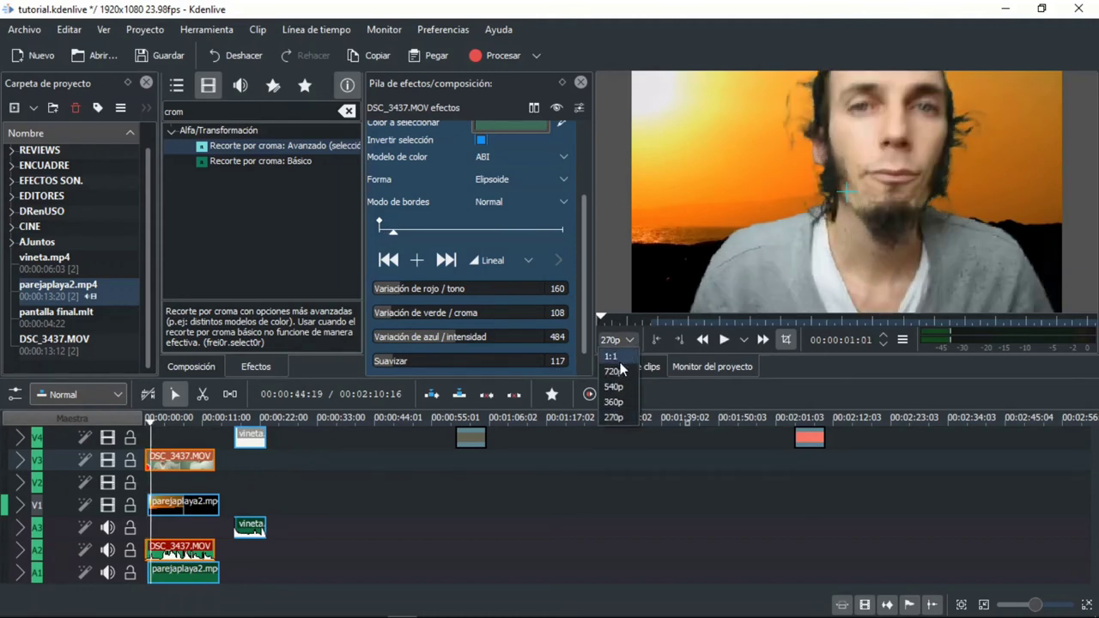
{"action": "left_click", "coordinate": [615, 370]}
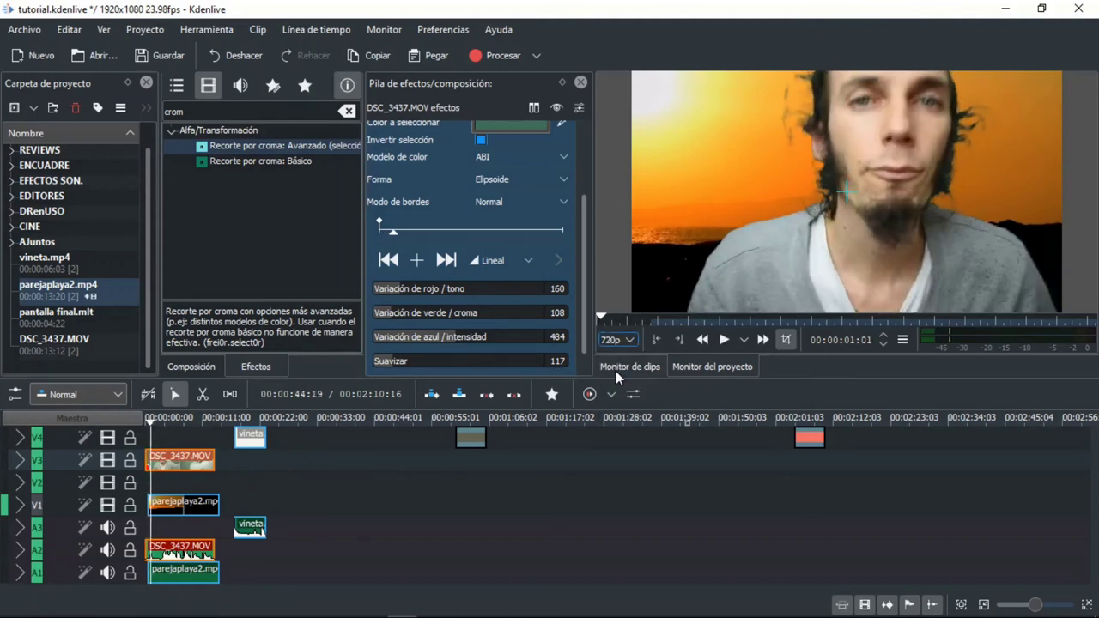
{"action": "key", "text": "space"}
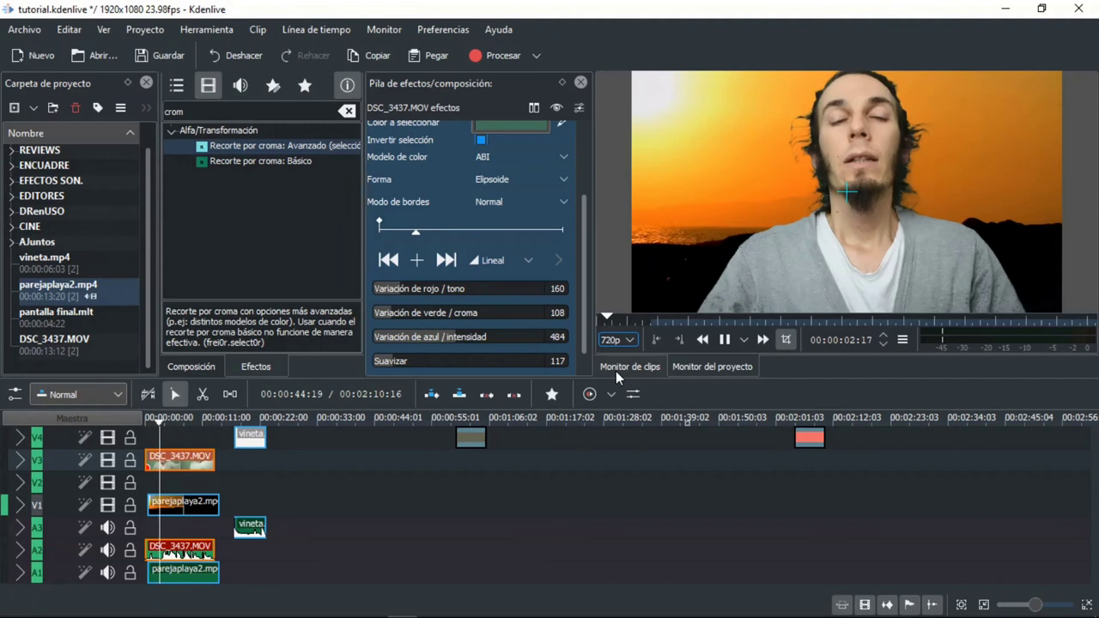
{"action": "key", "text": "space"}
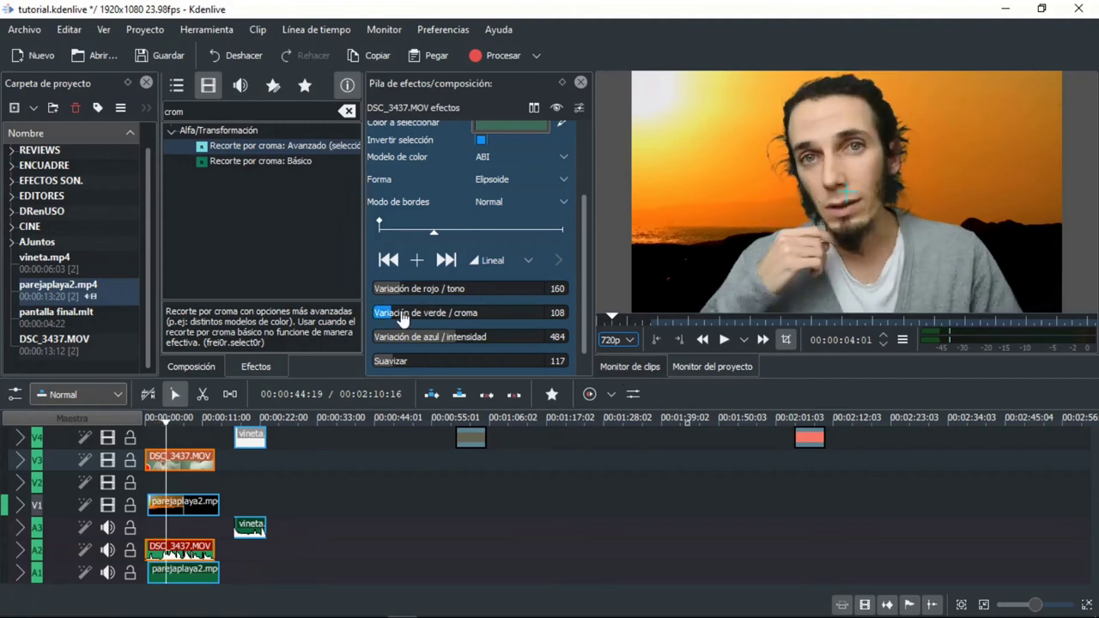
Set green variation to 99 and blue variation to 634 in DSC_3437.MOV's advanced chroma effect
{"action": "left_click_drag", "start_coordinate": [397, 317], "coordinate": [390, 318]}
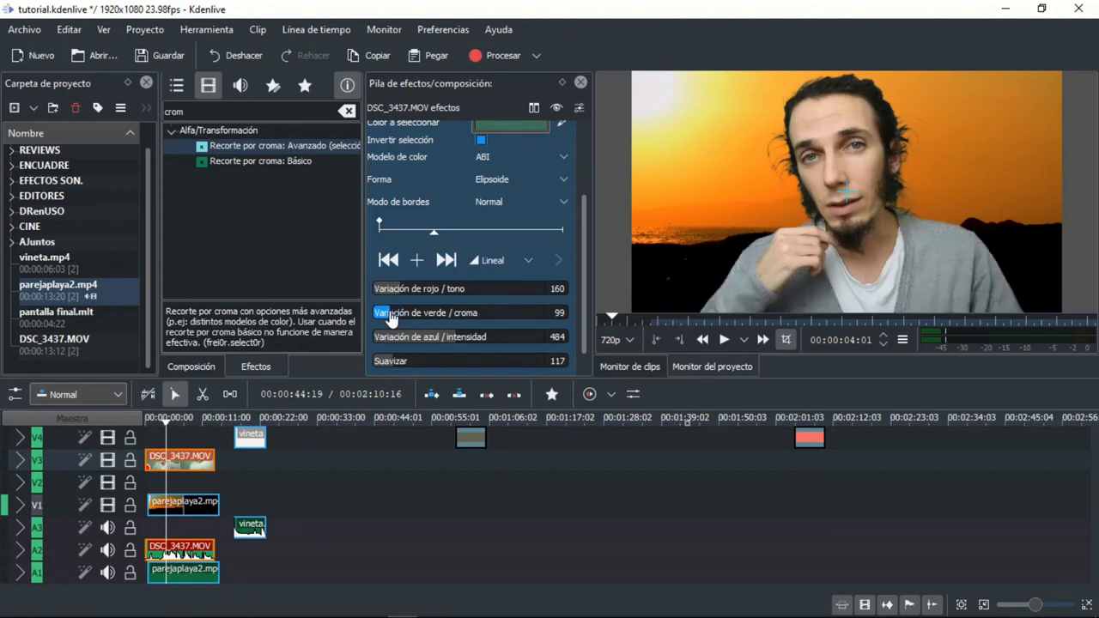
{"action": "left_click", "coordinate": [437, 340]}
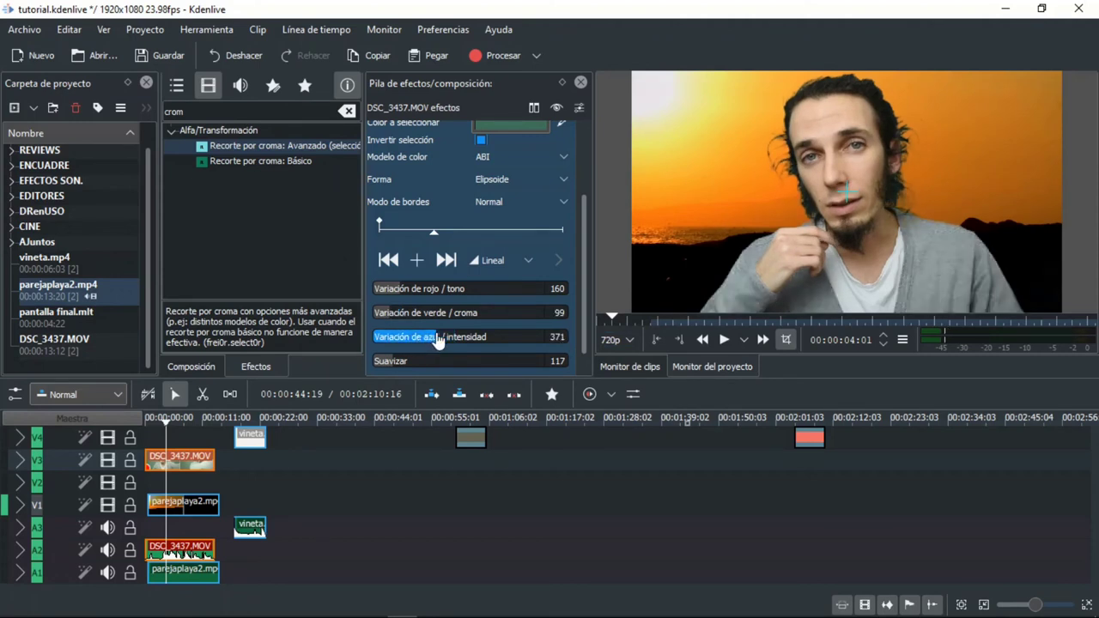
{"action": "left_click_drag", "start_coordinate": [458, 340], "coordinate": [482, 340]}
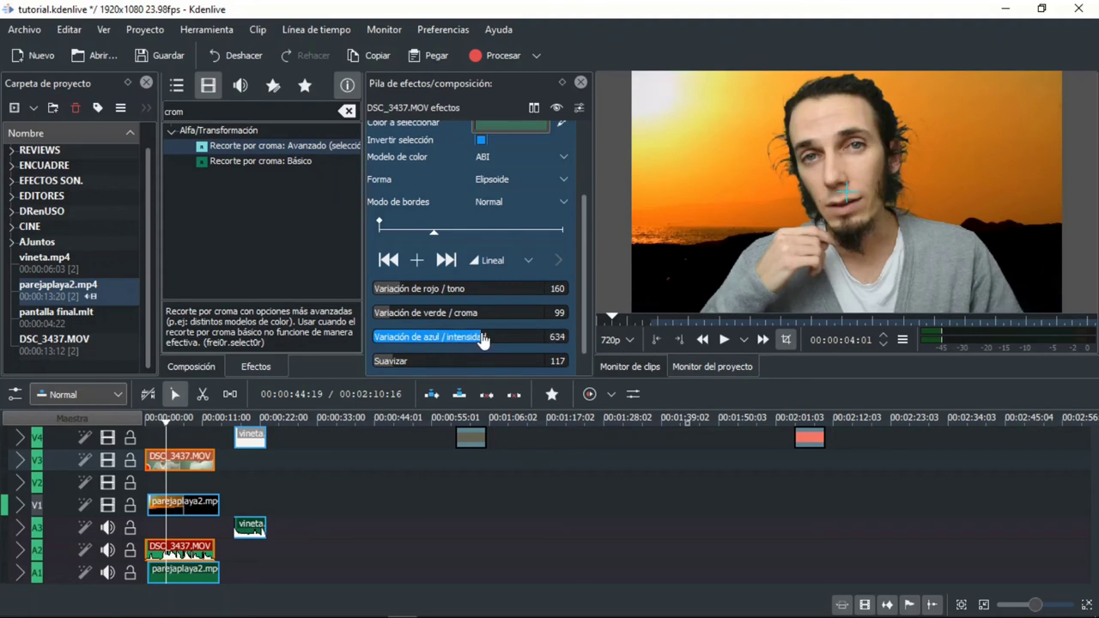
Collapse the chroma effect and enable the two disabled effects at the start of DSC_3437.MOV's effect stack
{"action": "left_click_drag", "start_coordinate": [581, 270], "coordinate": [583, 197]}
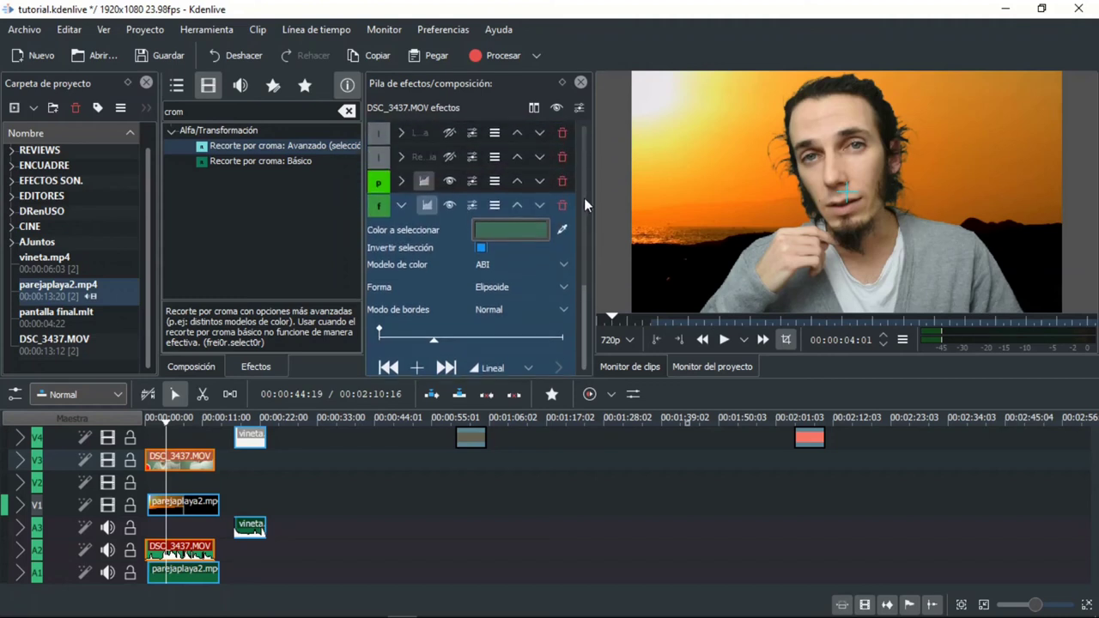
{"action": "left_click", "coordinate": [399, 206]}
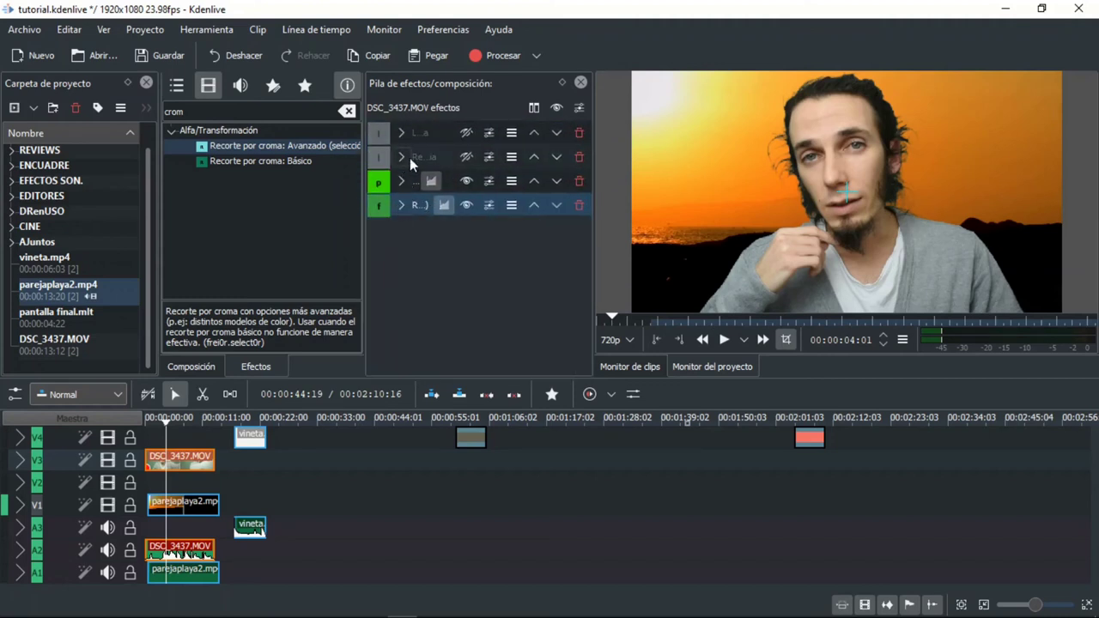
{"action": "left_click", "coordinate": [466, 157]}
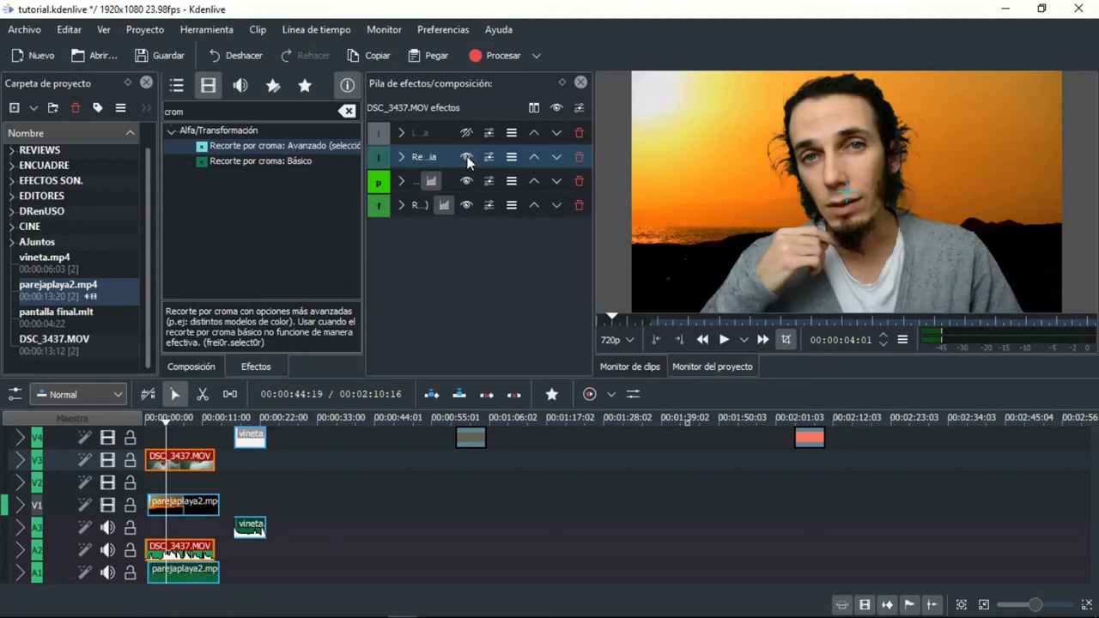
{"action": "left_click", "coordinate": [466, 131]}
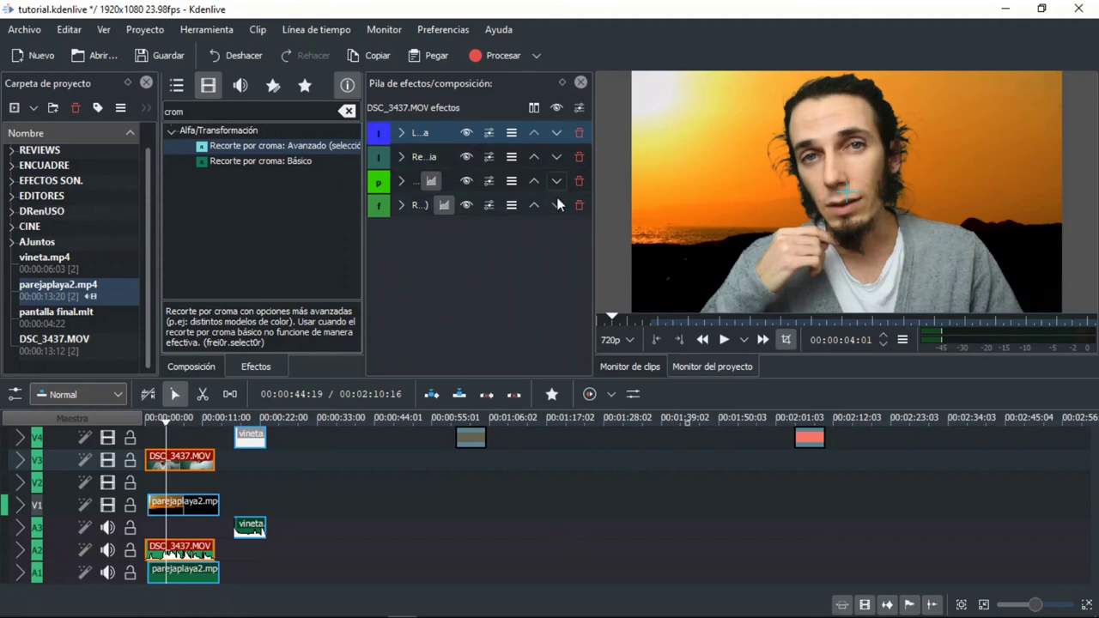
Expand DSC_3437.MOV's advanced chroma effect and set its "Suavizar" value to 127
{"action": "left_click", "coordinate": [401, 206]}
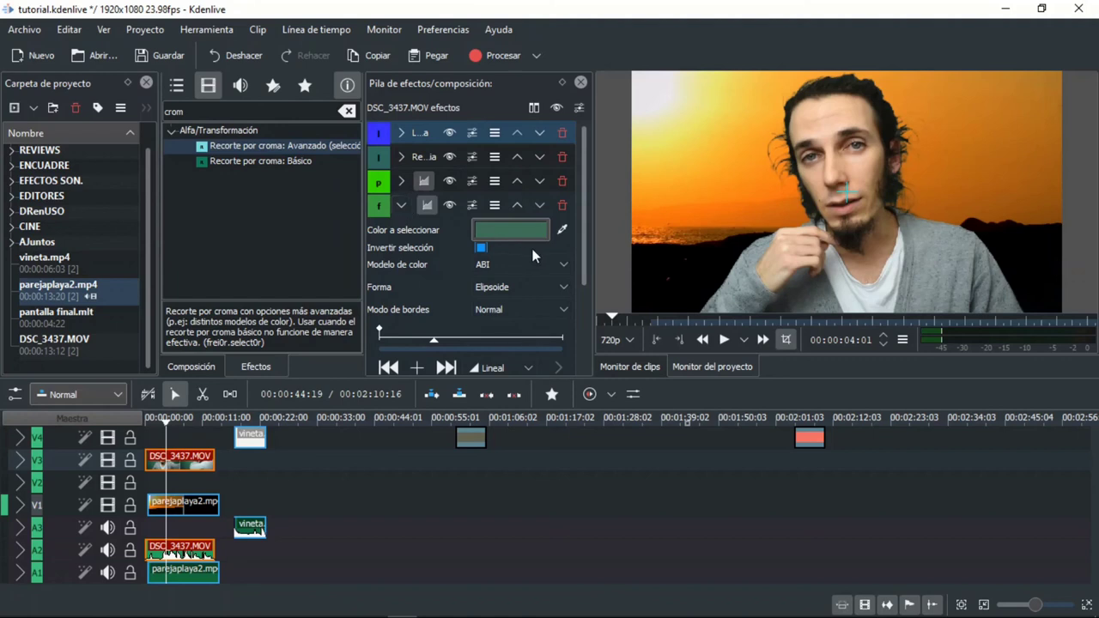
{"action": "left_click_drag", "start_coordinate": [580, 258], "coordinate": [577, 326]}
{"action": "scroll", "coordinate": [575, 327], "scroll_direction": "down", "scroll_amount": 3}
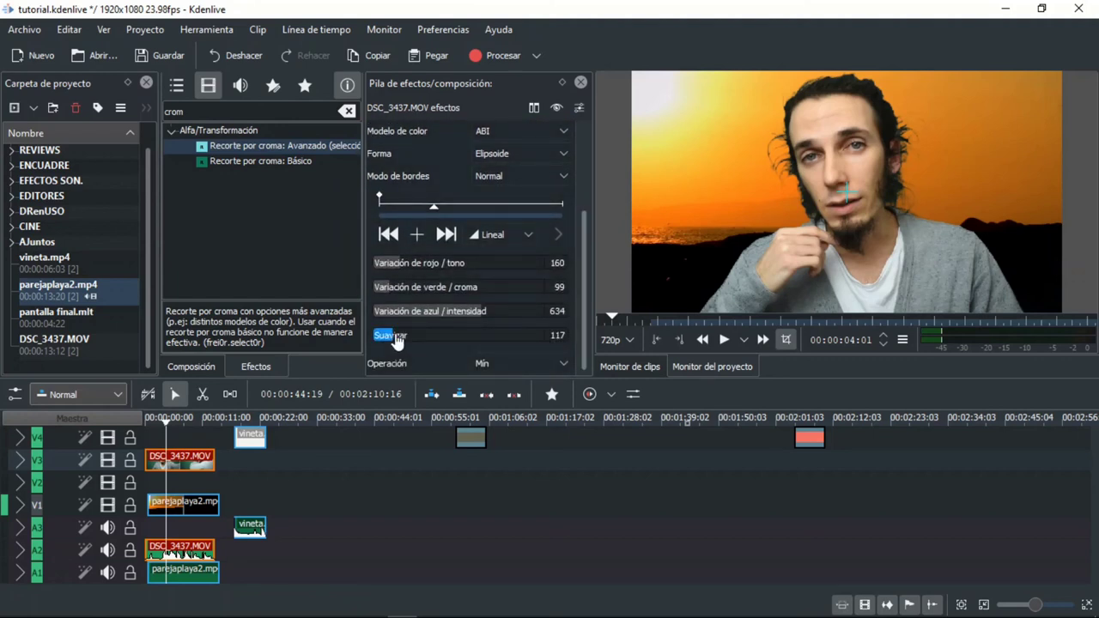
{"action": "scroll", "coordinate": [395, 337], "scroll_direction": "up", "scroll_amount": 5}
{"action": "scroll", "coordinate": [394, 336], "scroll_direction": "down", "scroll_amount": 2}
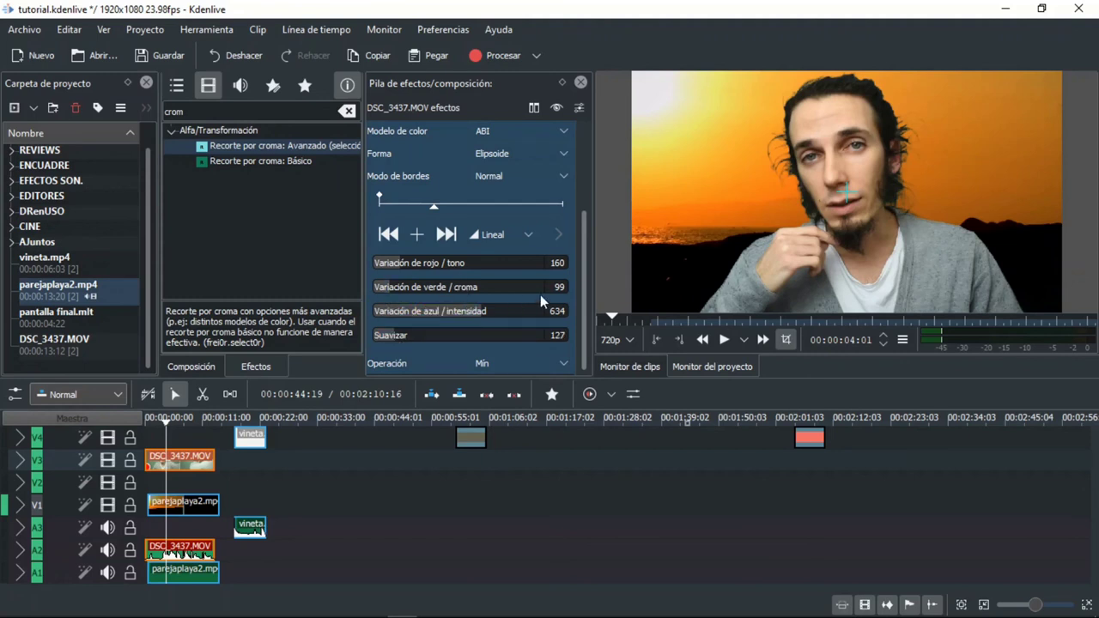
Turn off "Invertir selección" in the chroma effect to preview the inverted cutout, and turn it back on
{"action": "scroll", "coordinate": [585, 311], "scroll_direction": "up", "scroll_amount": 5}
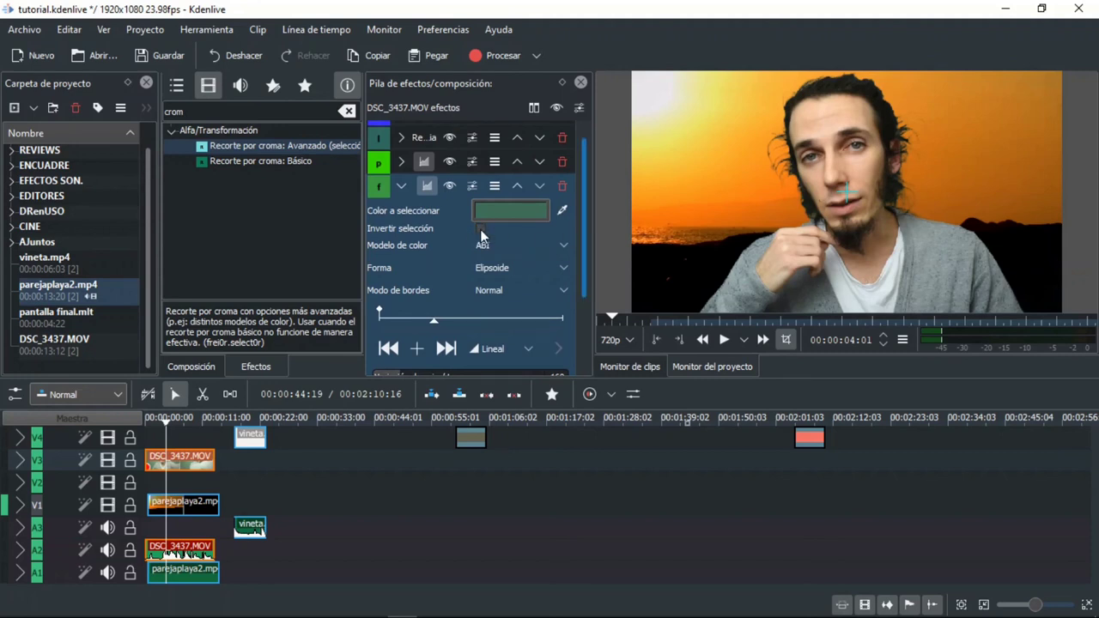
{"action": "left_click", "coordinate": [480, 229]}
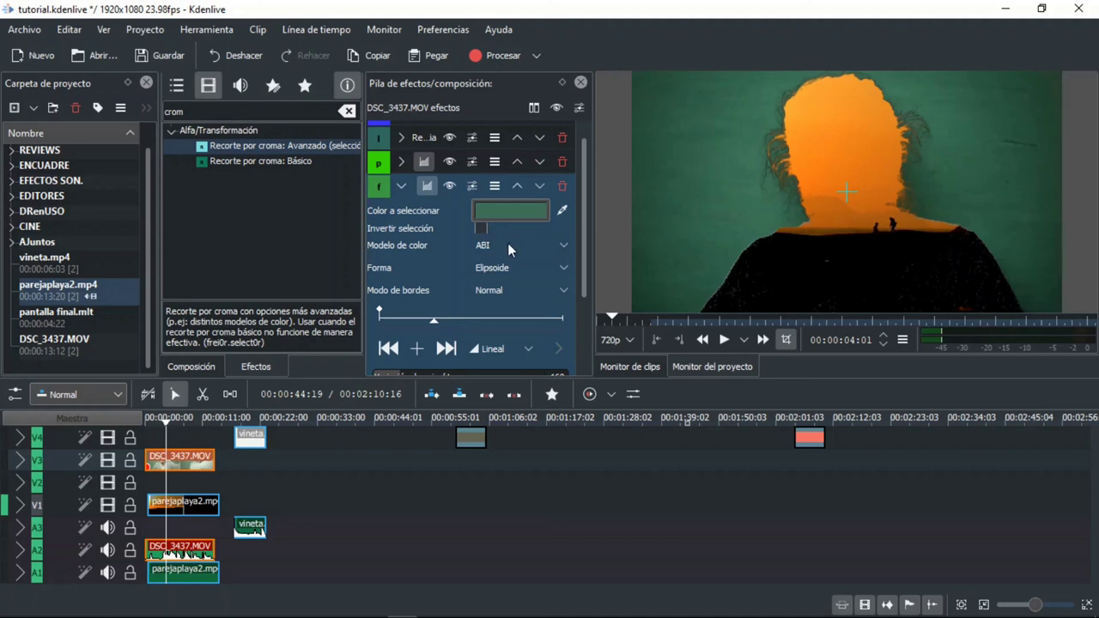
{"action": "left_click", "coordinate": [483, 229]}
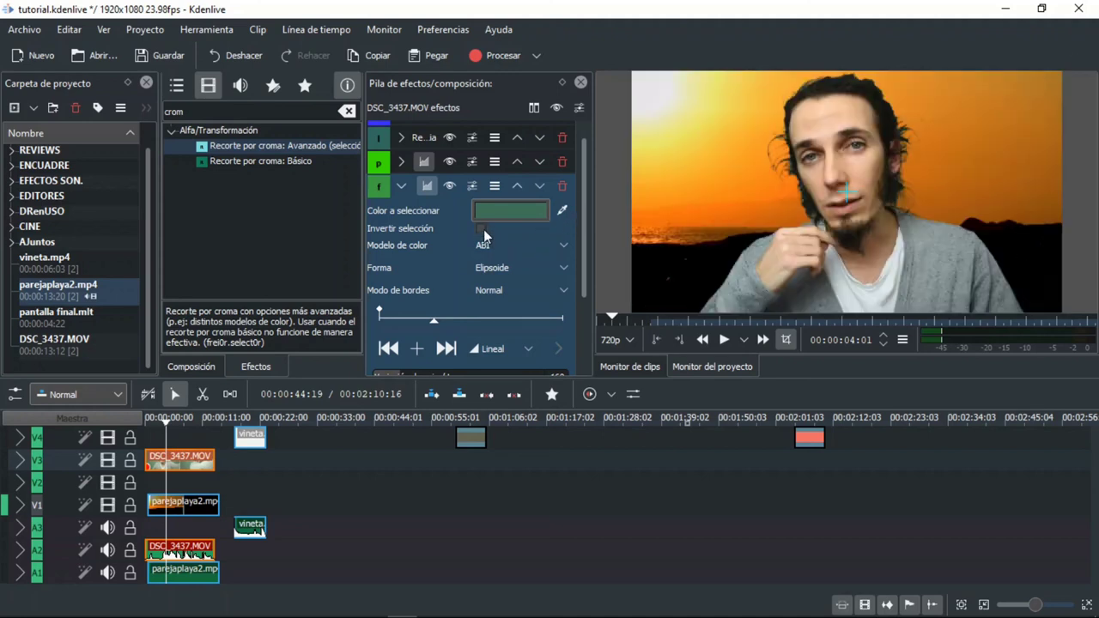
{"action": "scroll", "coordinate": [583, 249], "scroll_direction": "down", "scroll_amount": 2}
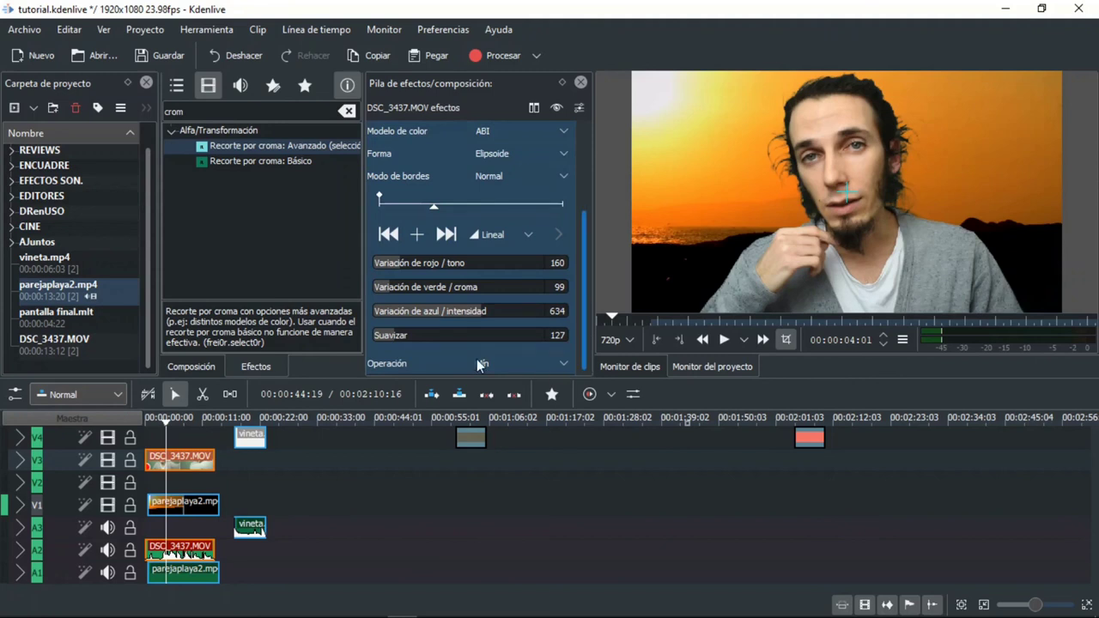
{"action": "scroll", "coordinate": [587, 267], "scroll_direction": "up", "scroll_amount": 2}
{"action": "scroll", "coordinate": [589, 257], "scroll_direction": "up", "scroll_amount": 1}
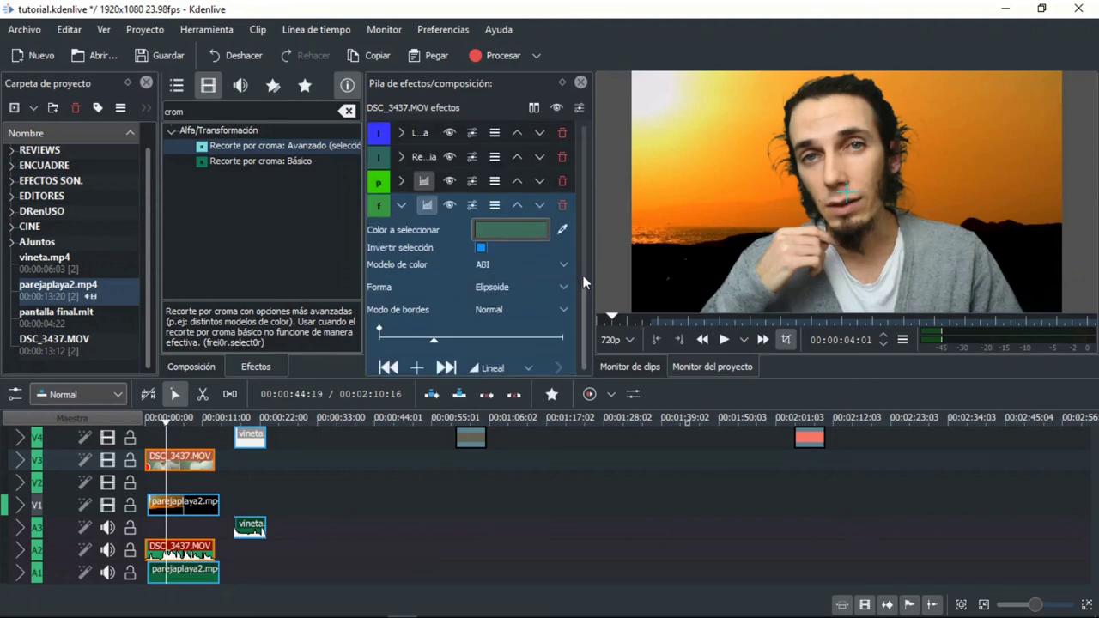
{"action": "left_click_drag", "start_coordinate": [582, 275], "coordinate": [582, 365]}
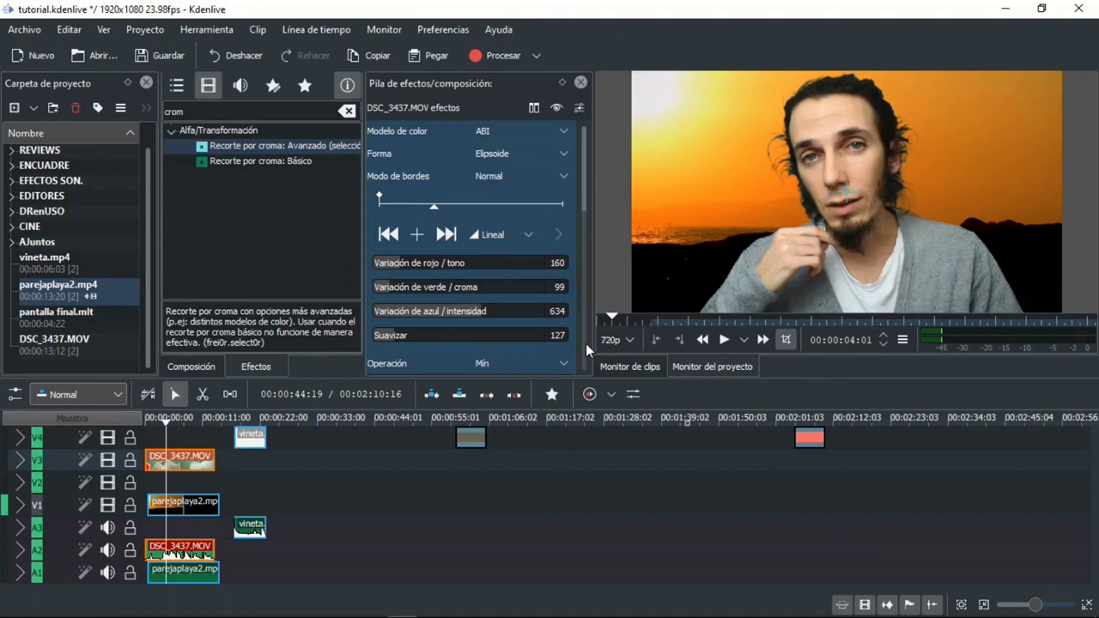
{"action": "scroll", "coordinate": [579, 322], "scroll_direction": "up", "scroll_amount": 2}
{"action": "scroll", "coordinate": [578, 321], "scroll_direction": "up", "scroll_amount": 4}
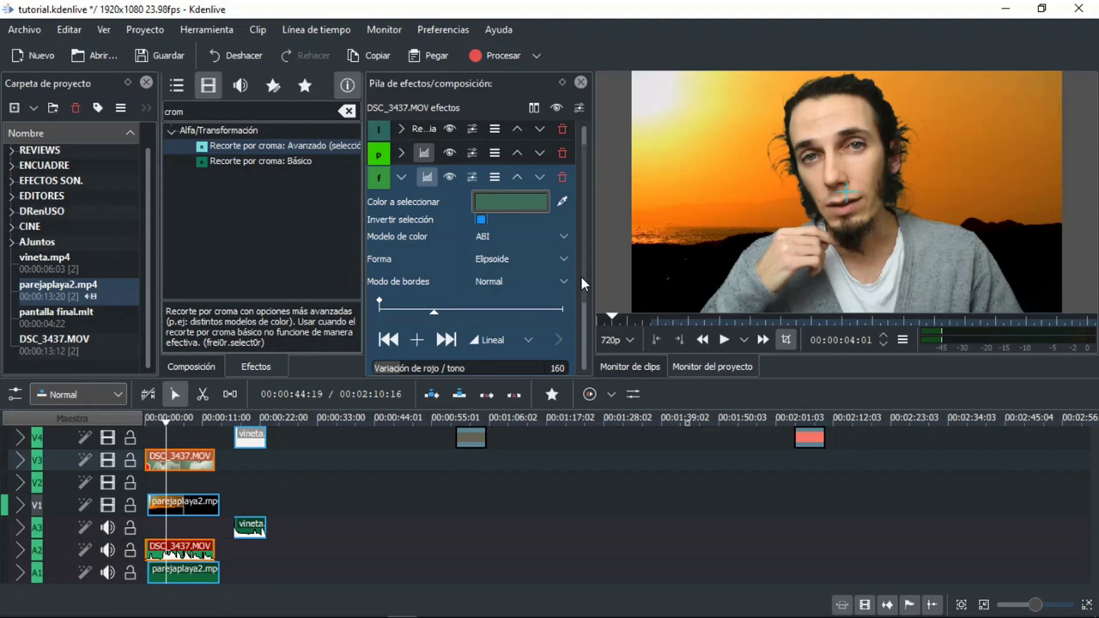
{"action": "mouse_move", "coordinate": [283, 611]}
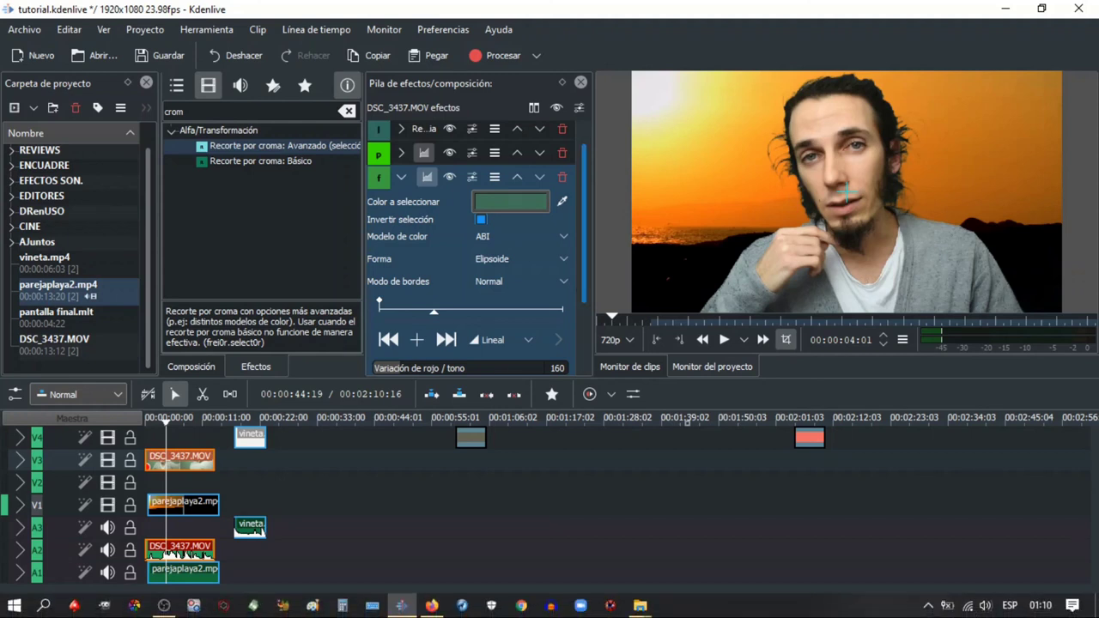
{"action": "left_click", "coordinate": [164, 607]}
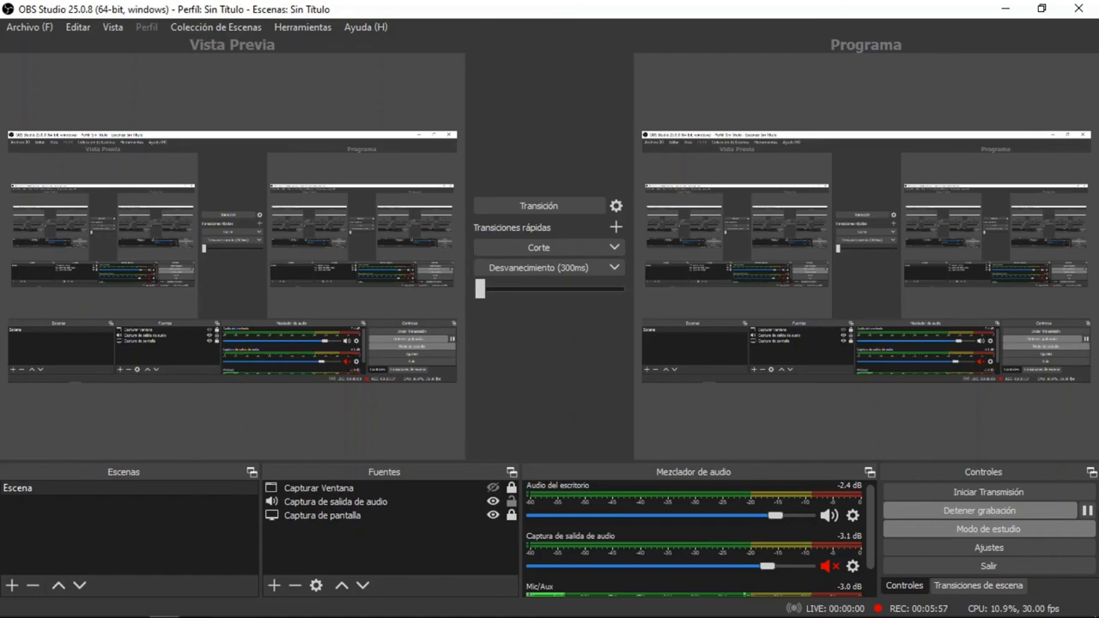
{"action": "left_click", "coordinate": [1088, 513]}
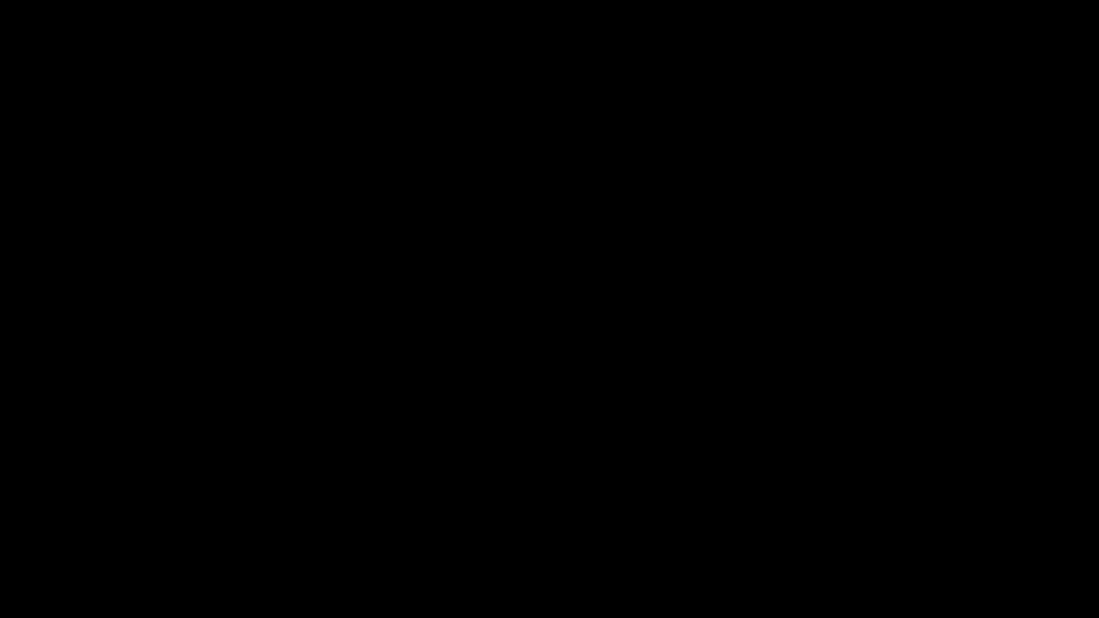